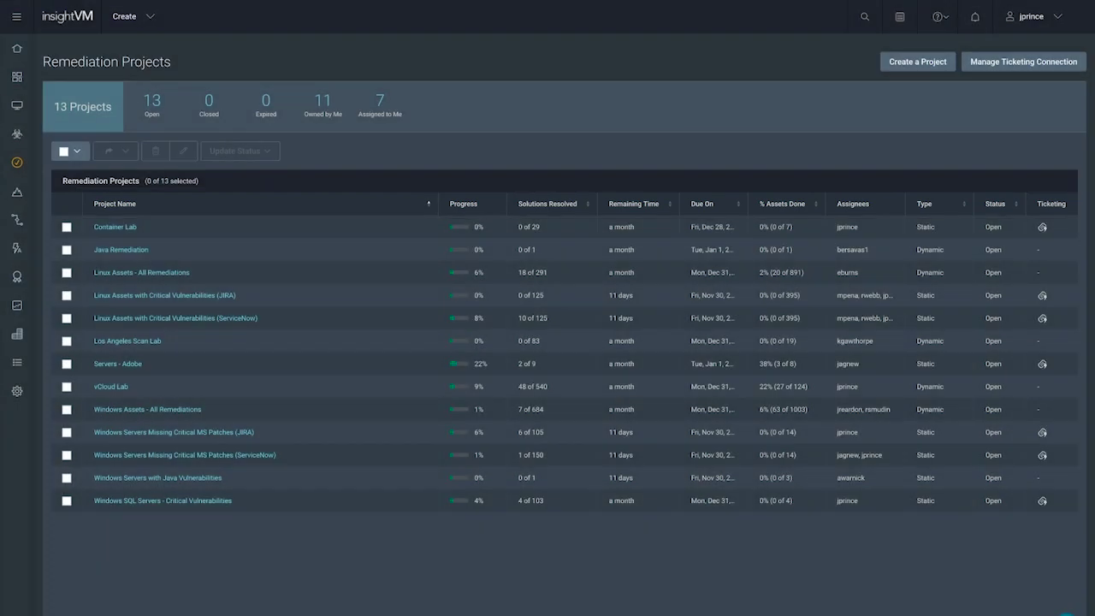
Step: Create a named demo remediation project and scope it to asset groups IN 'vcloud windows devices'
click(917, 62)
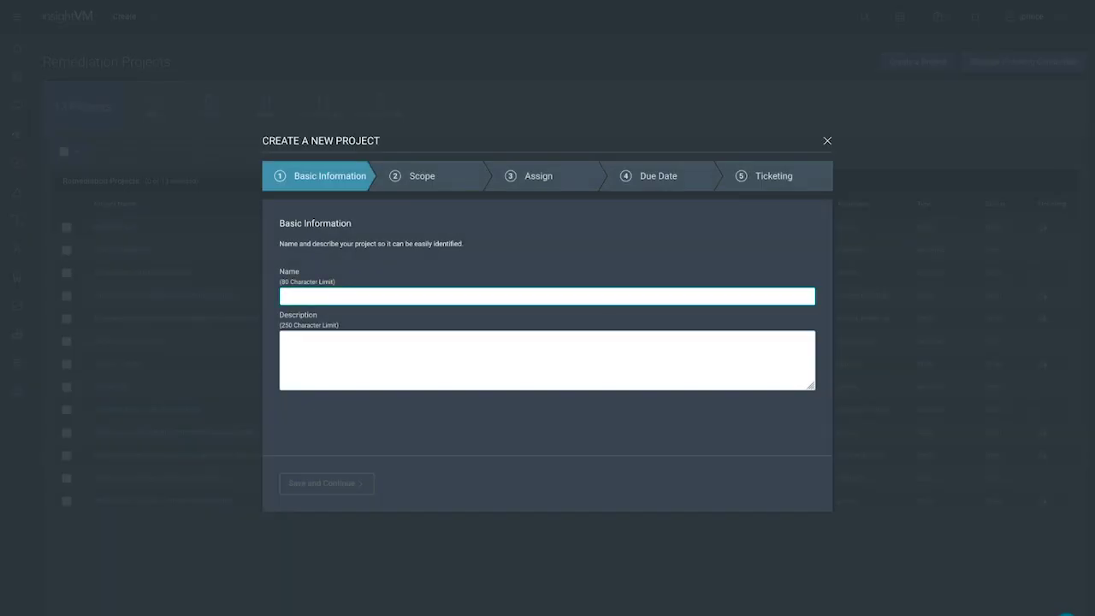
text(Justin's Demo Project)
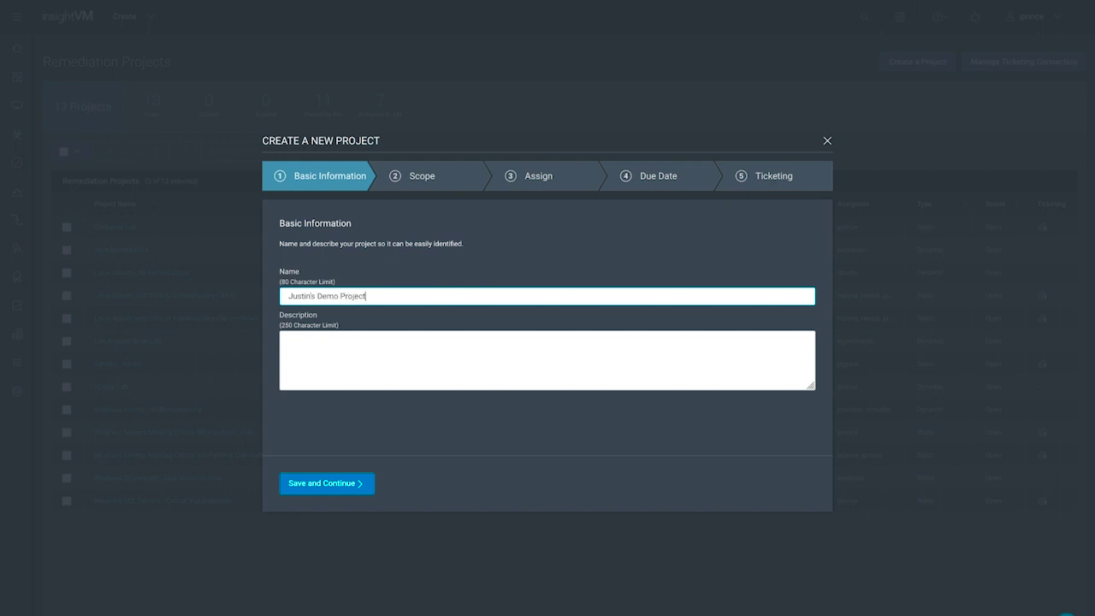
key(Return)
text(group)
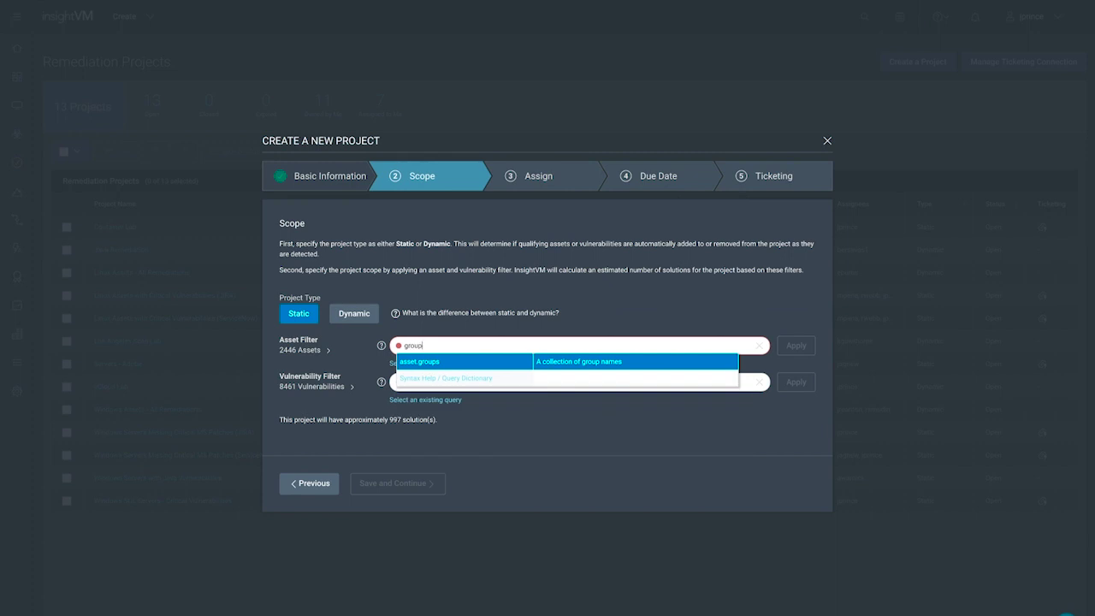
key(Return)
key(Return)
text(vc)
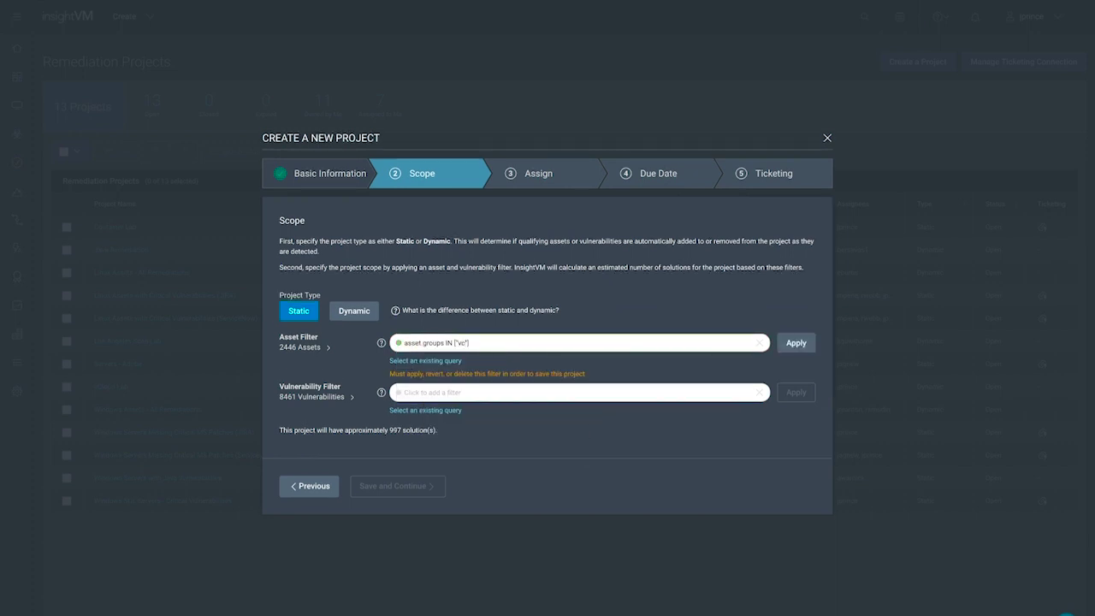
Step: Add the scope filter vulnerability.severity = critical
key(Return)
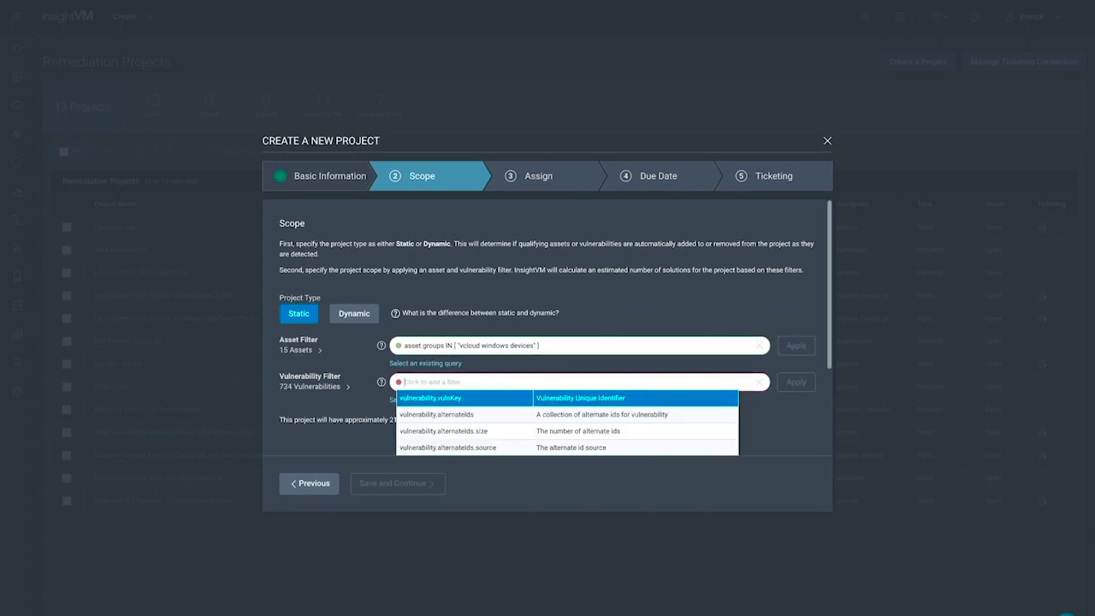
text(severi)
key(Return)
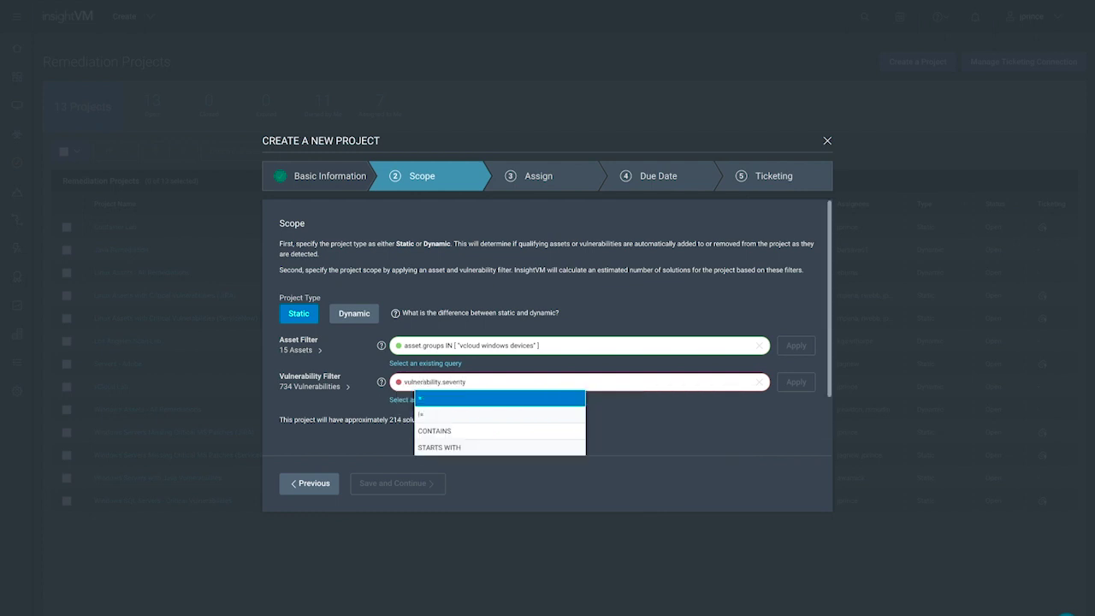
key(Return)
text(crit)
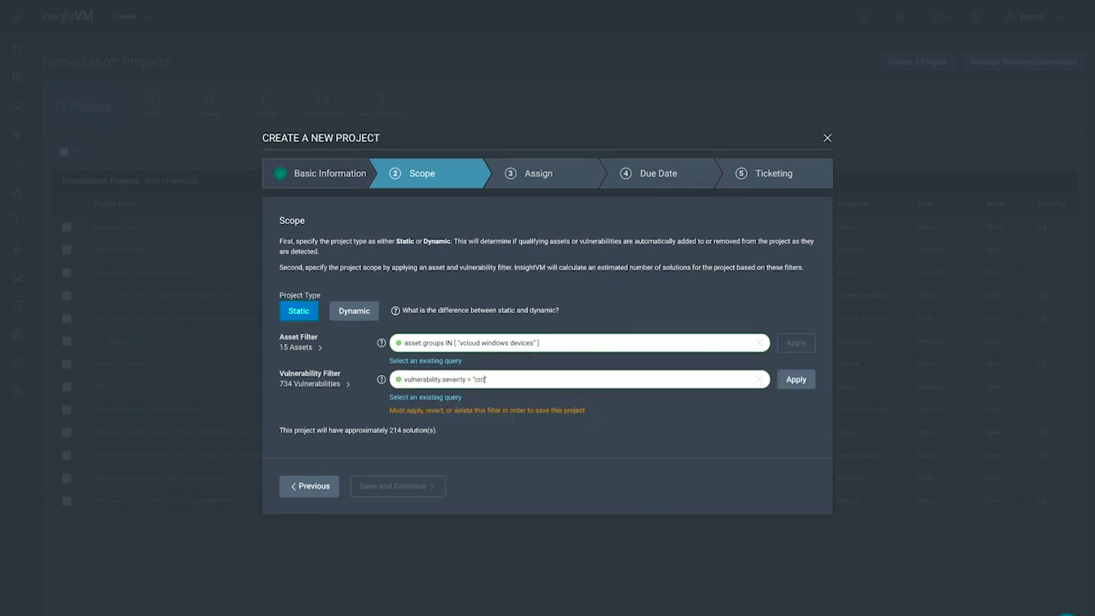
key(Return)
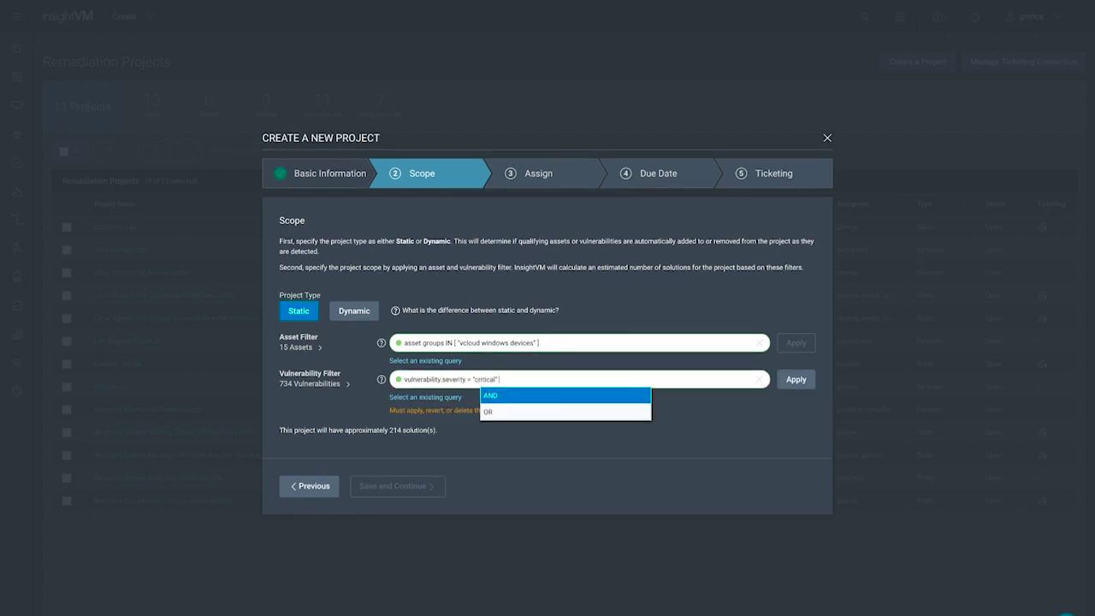
key(Return)
key(Return)
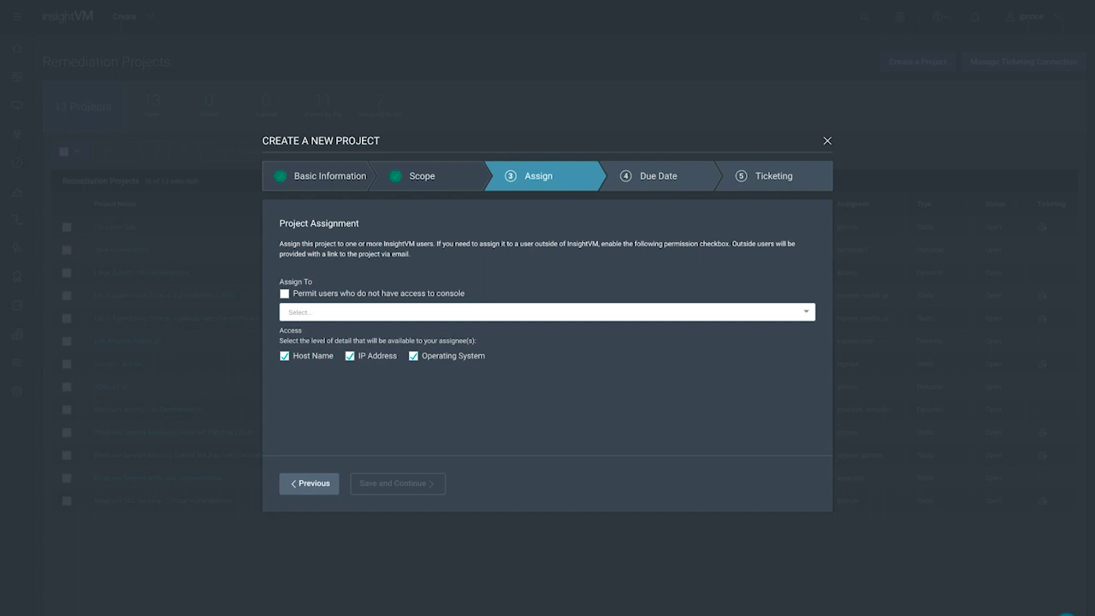
Step: Permit users without console access and assign a console user plus an outside e-mail address
key(space)
key(Tab)
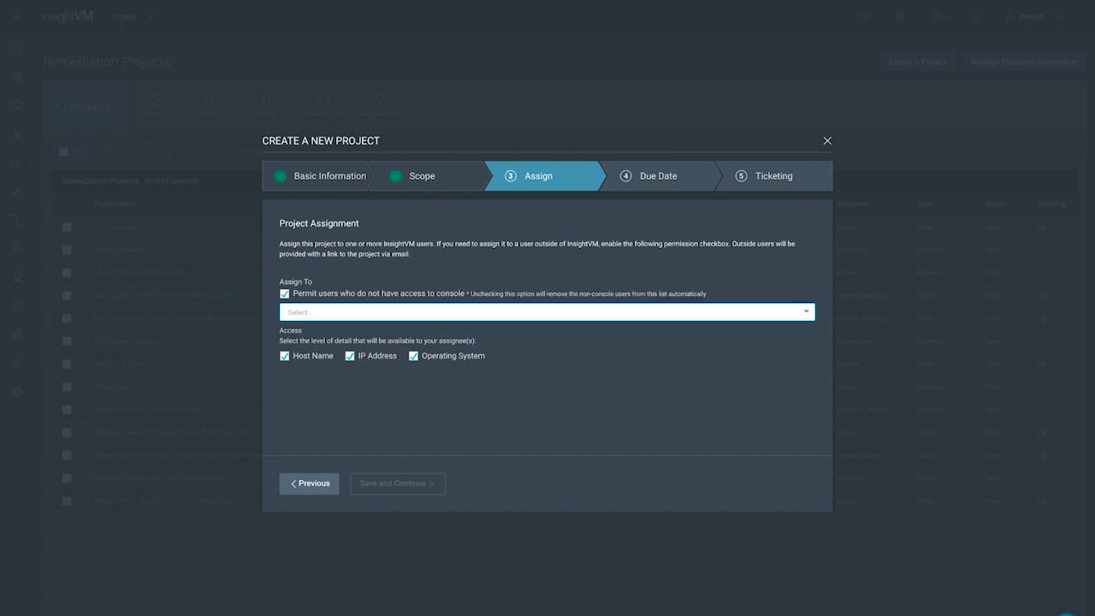
key(Return)
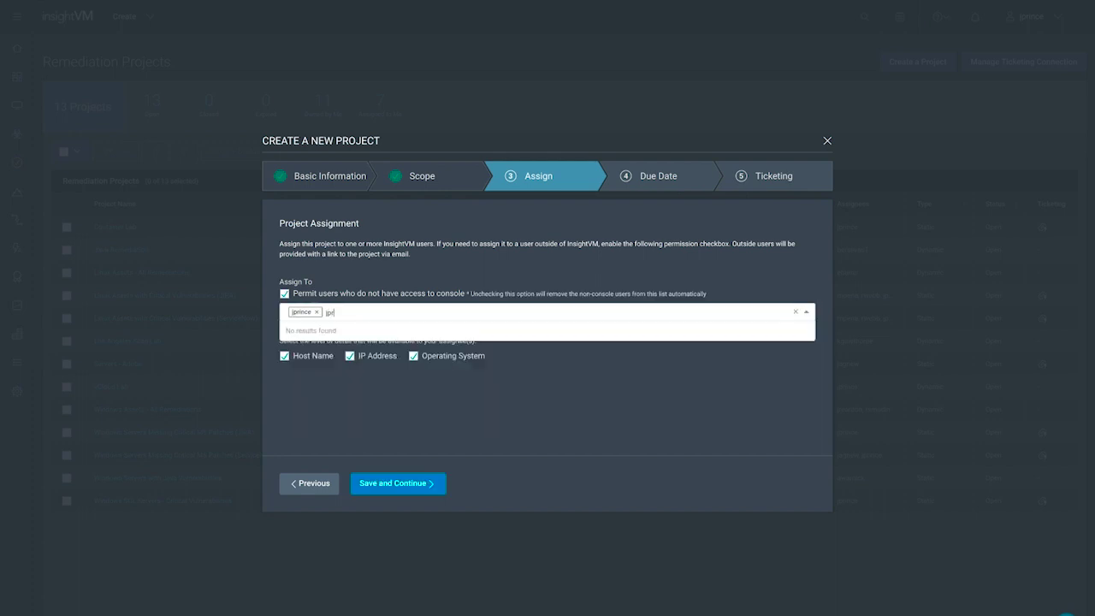
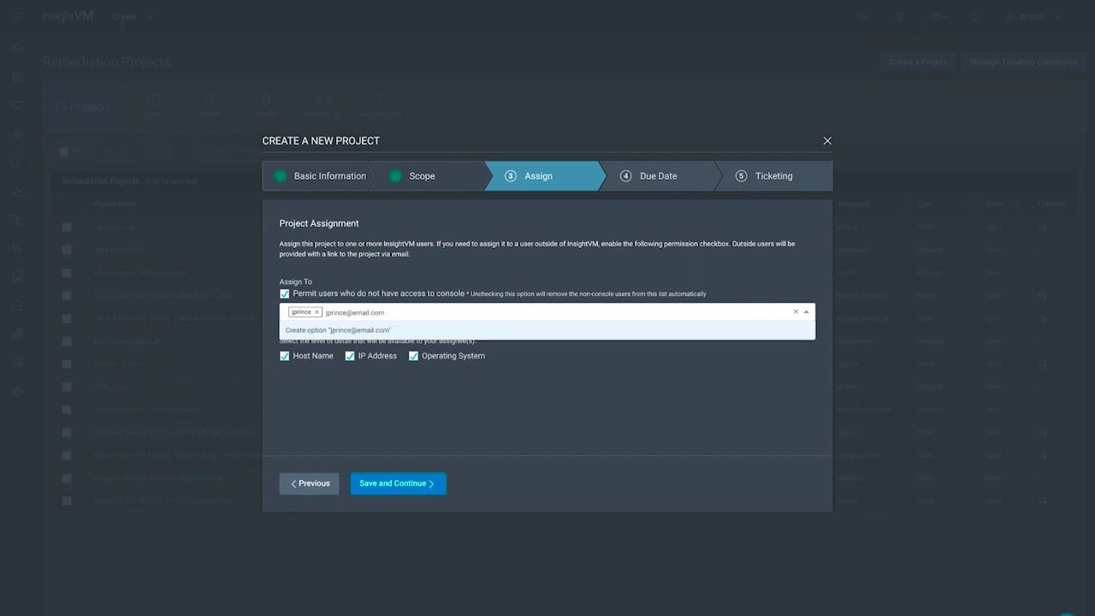
key(Return)
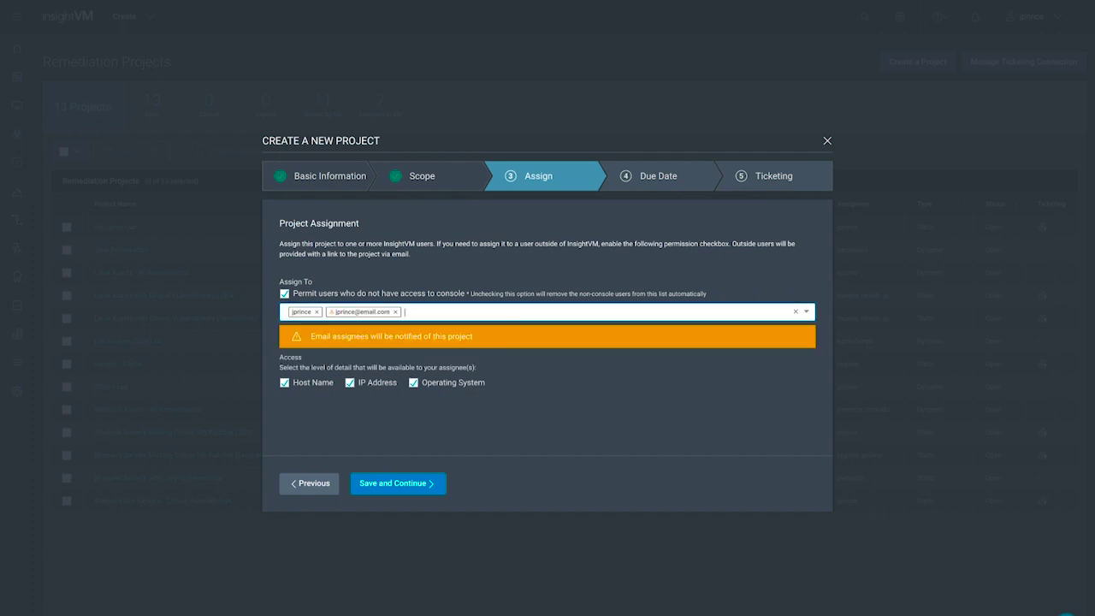
click(398, 483)
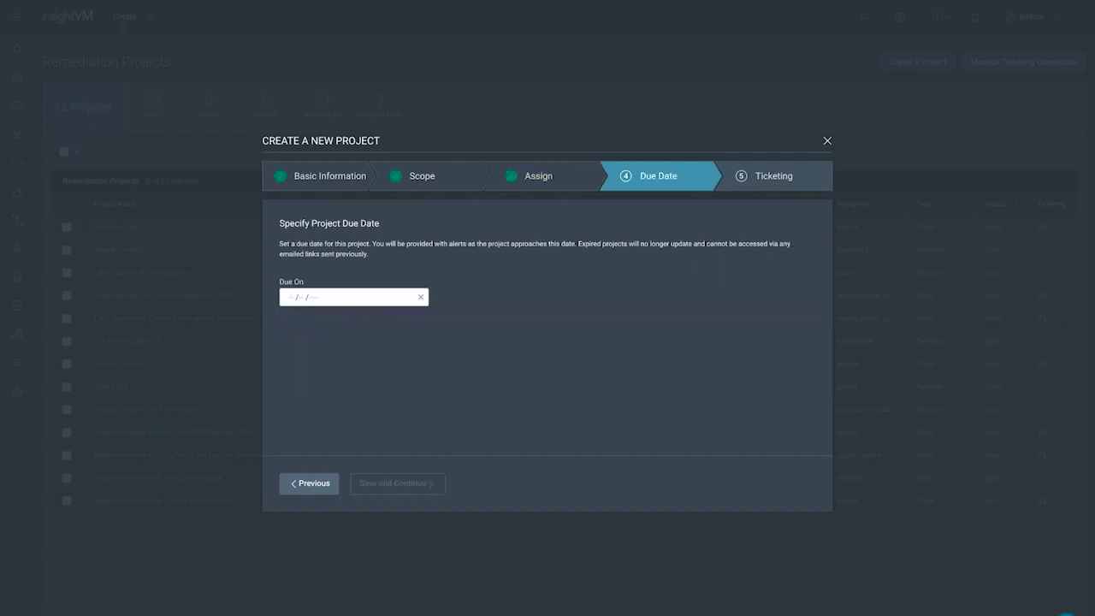
Step: Set the due date to December 4, 2018 and save with ServiceNow Custom Settings ticketing
click(307, 297)
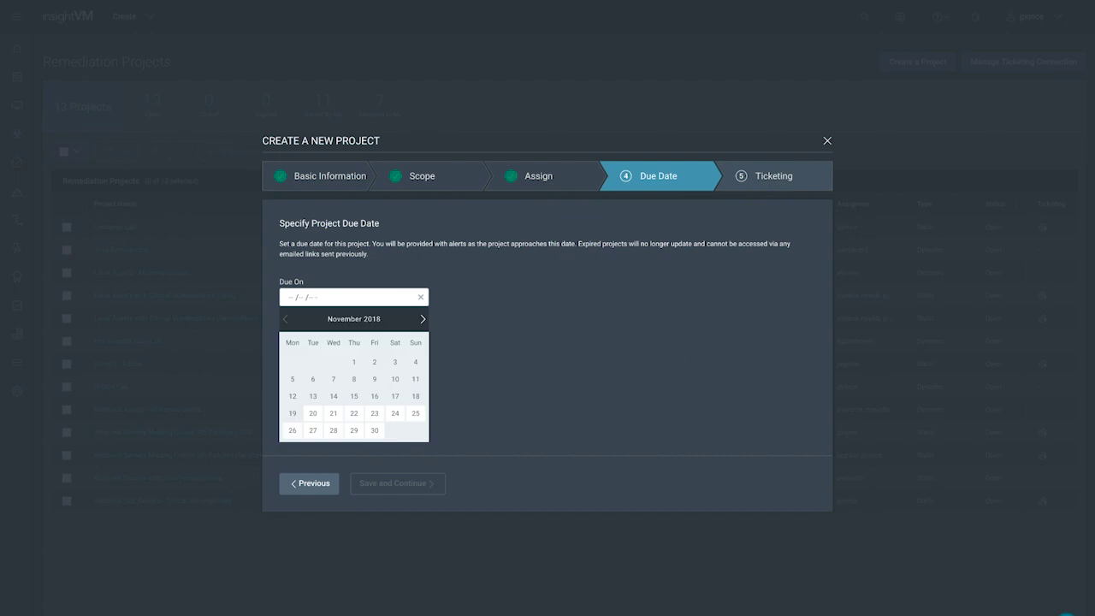
click(421, 318)
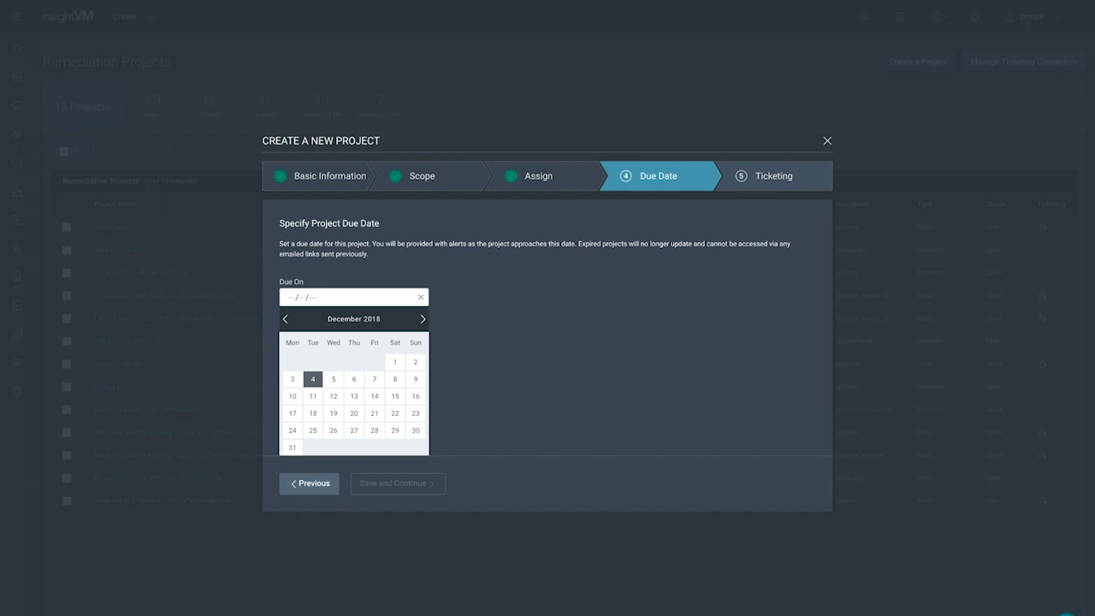
click(313, 379)
click(397, 484)
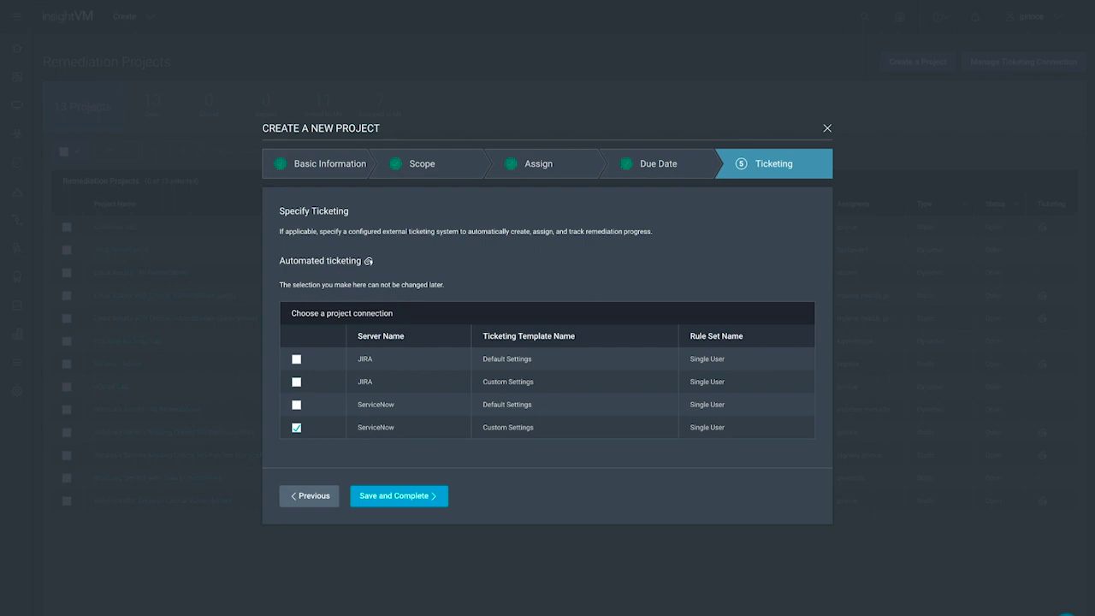
click(399, 495)
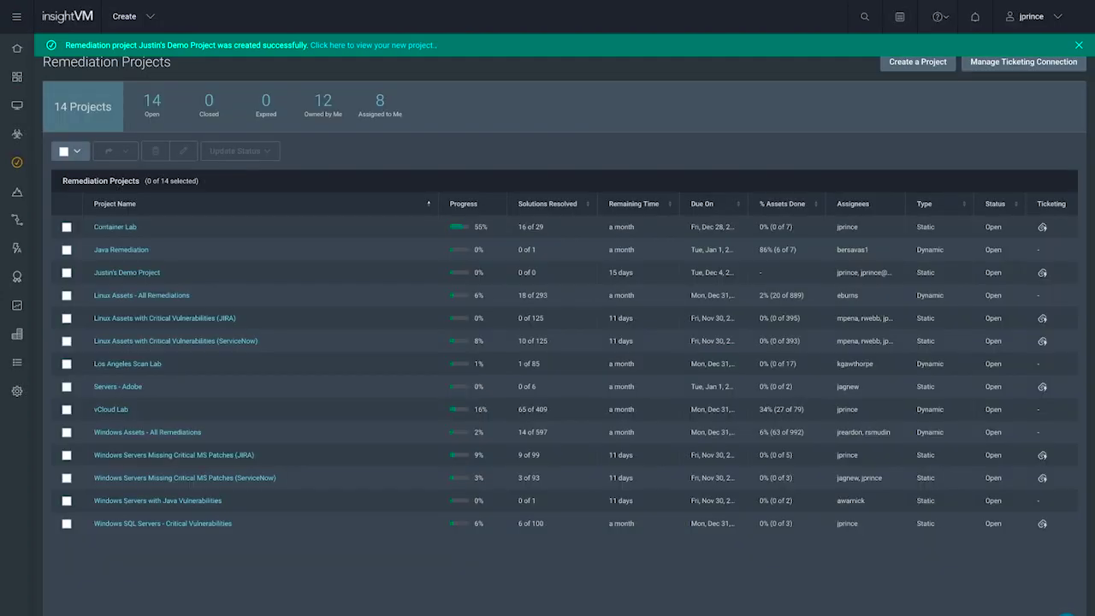
Step: Open the demo project, sort solutions by Risk Reduction, and open the top MS16-144 solution
click(373, 45)
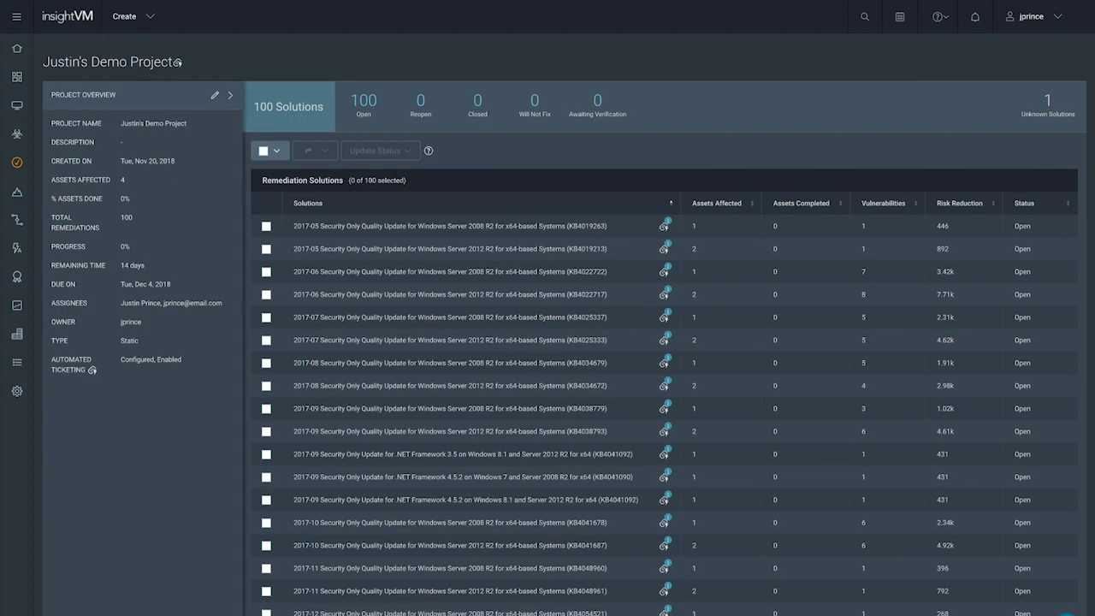
click(962, 203)
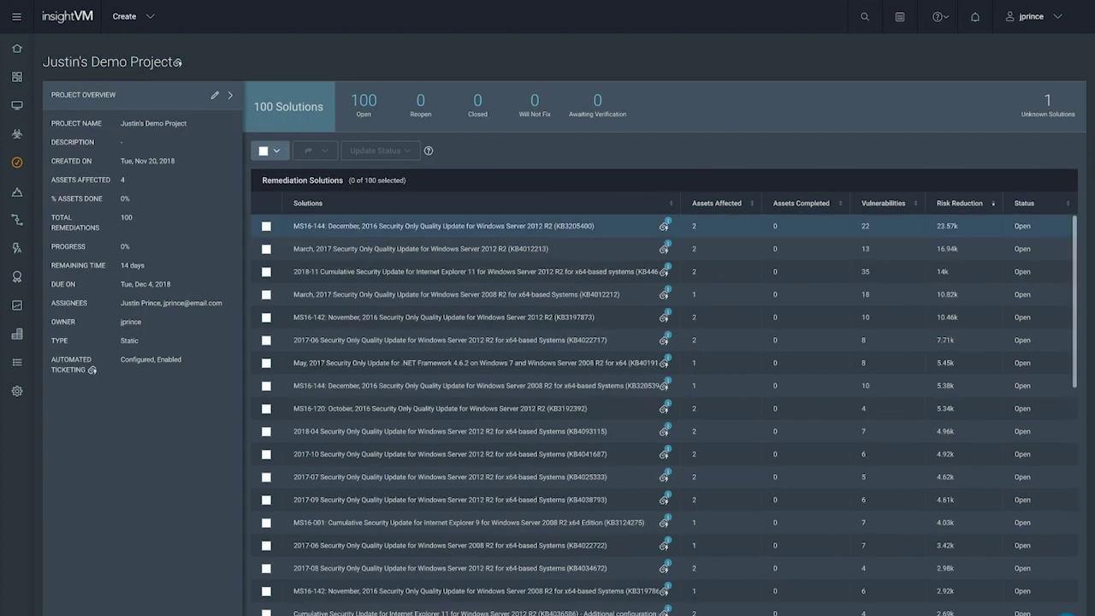
click(443, 226)
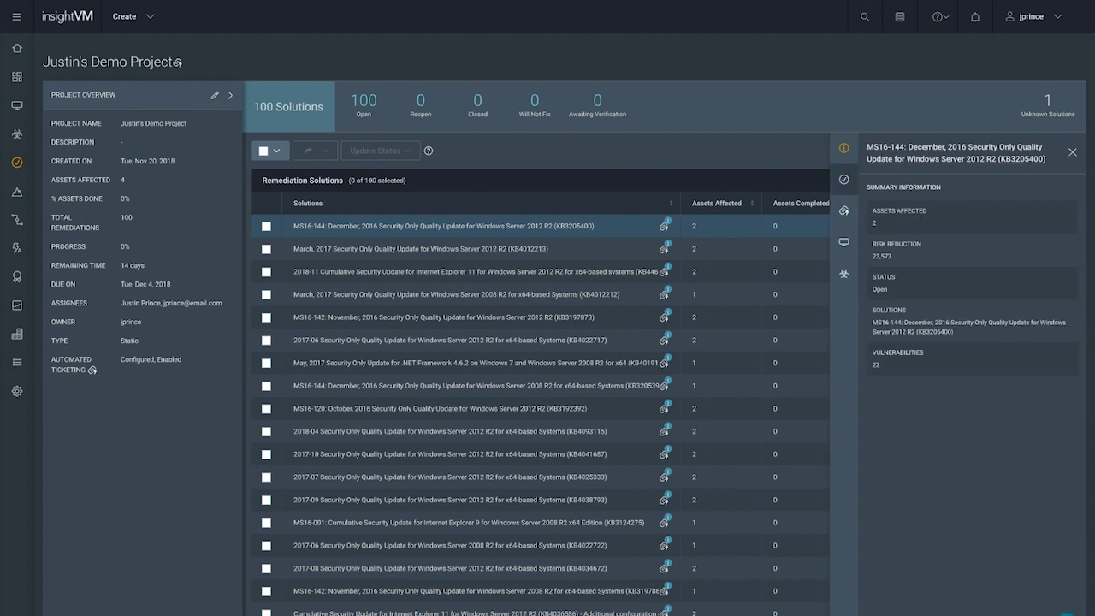
Step: Review the MS16-144 solution, ticket, assets and vulnerabilities, then return to Remediation Projects
click(843, 179)
click(844, 210)
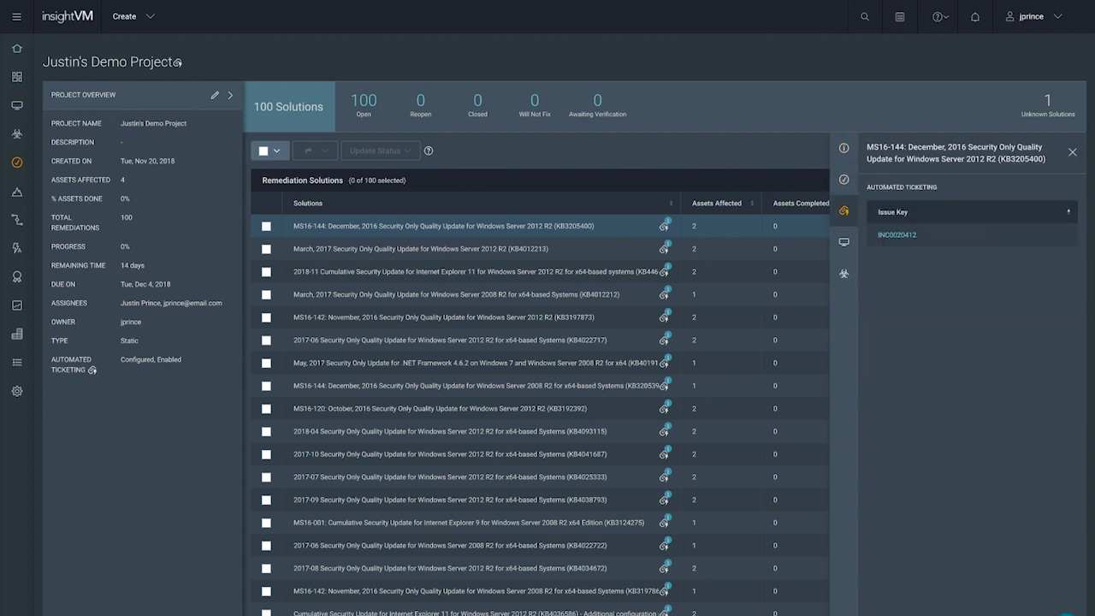
click(843, 243)
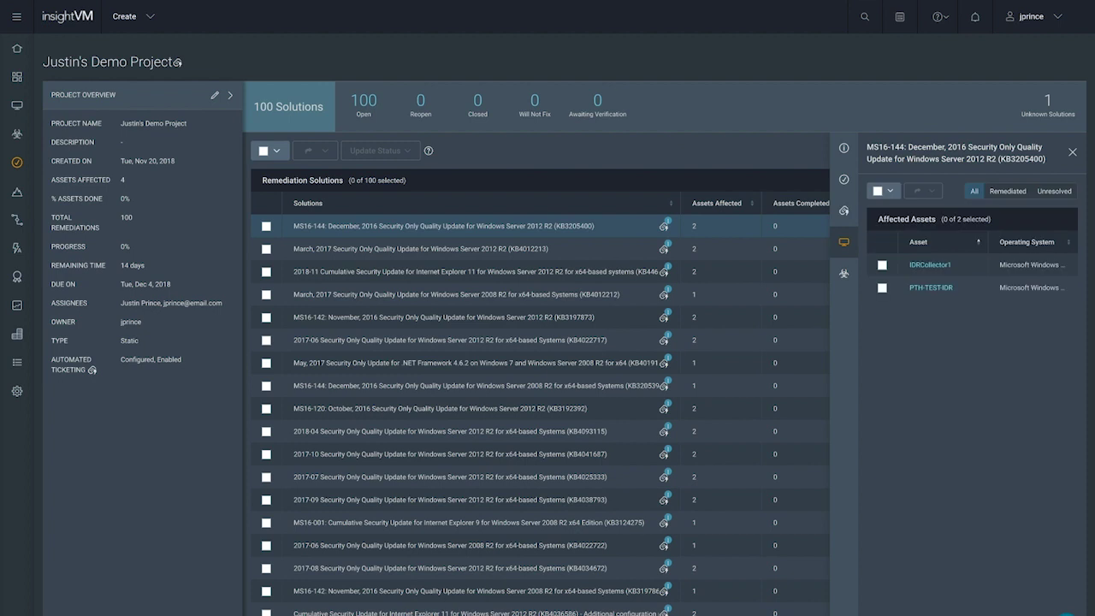
click(844, 274)
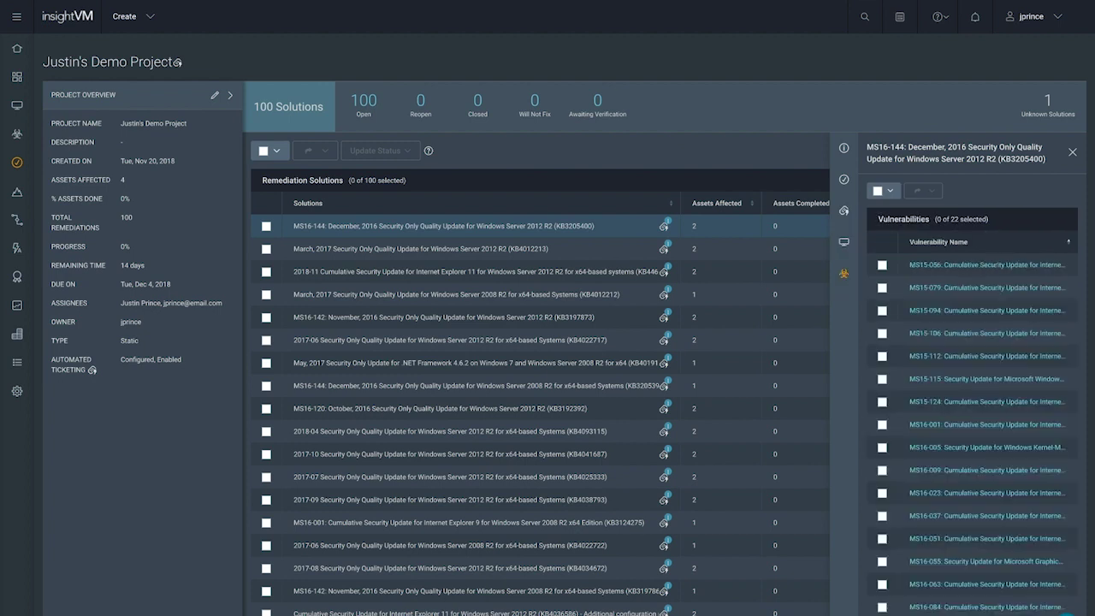
click(1072, 152)
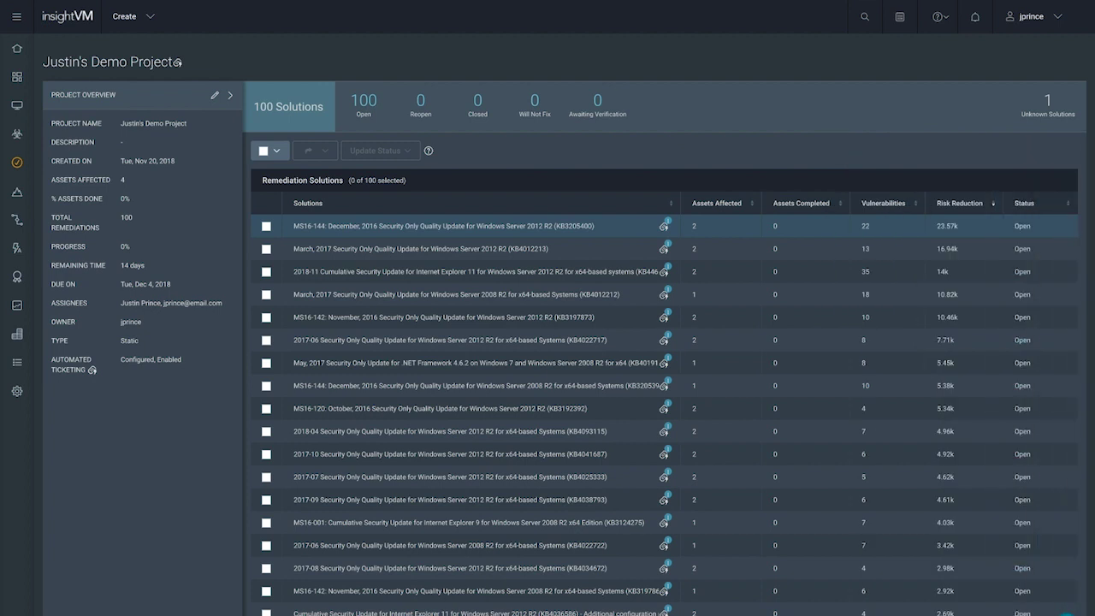
click(16, 163)
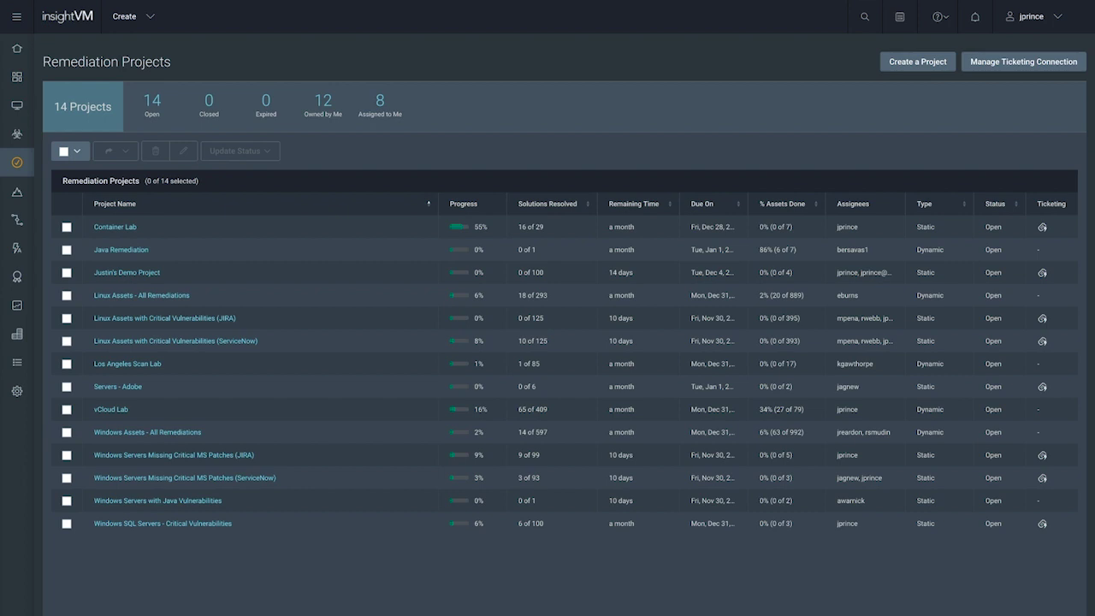
Step: Go to Goals & SLAs and start a New Goal
click(17, 192)
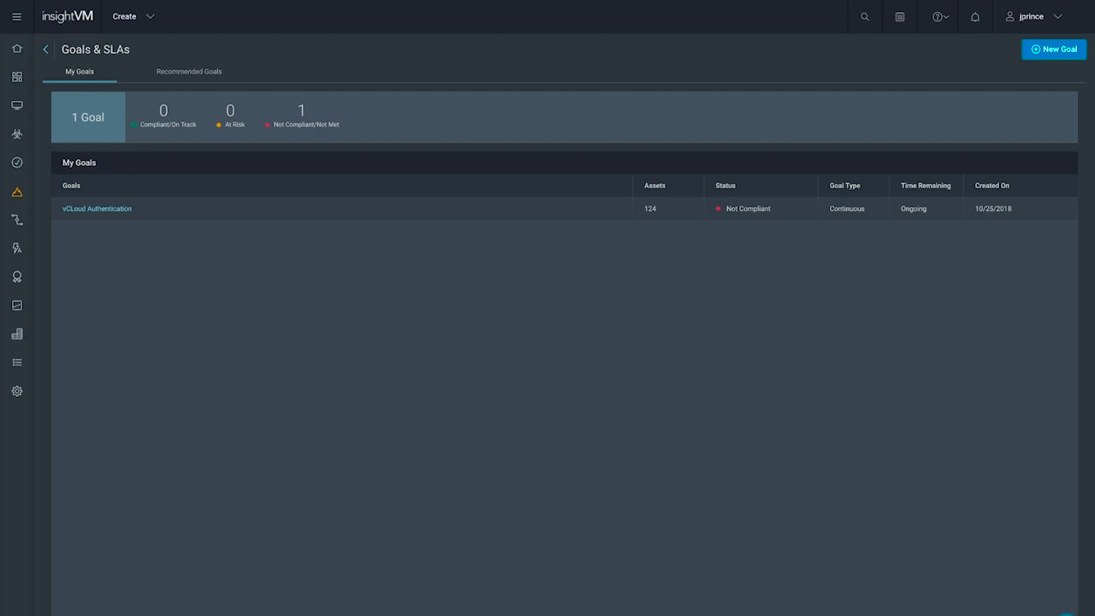
click(1054, 49)
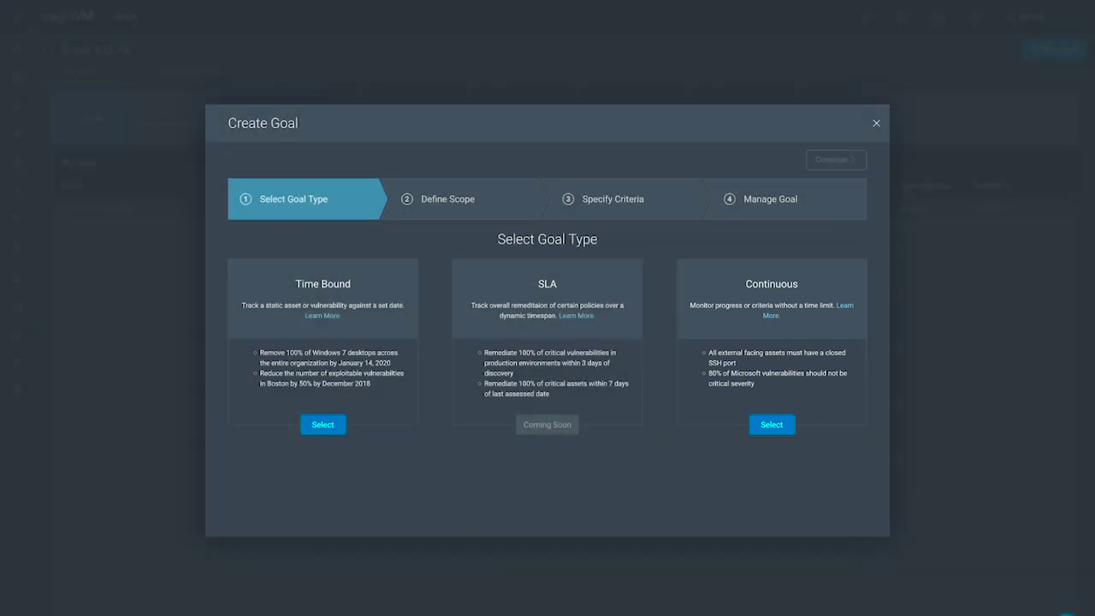
Step: Choose Continuous as the goal type and continue to Define Scope
click(771, 424)
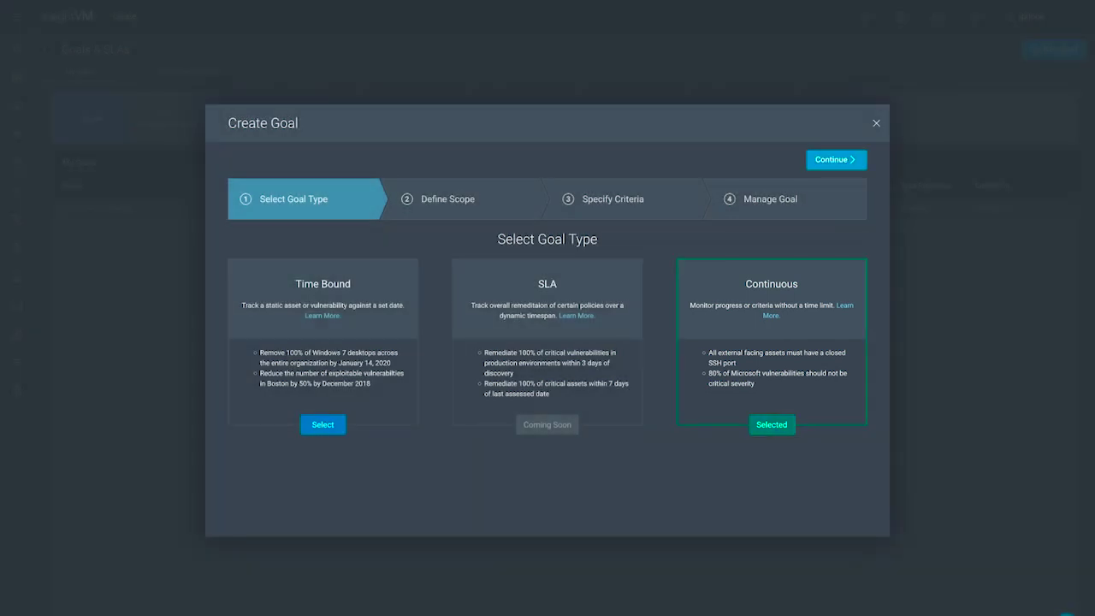
click(836, 160)
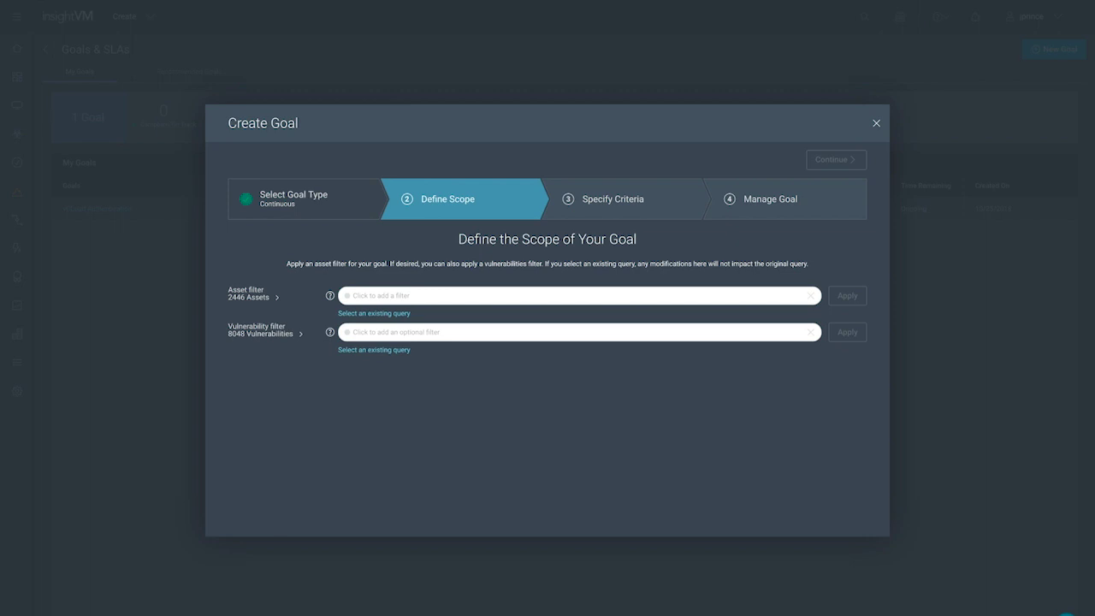
Step: Scope the goal with asset.os ~> "windows" OR asset.os ~> "linux" (1835 assets)
text(asset.os)
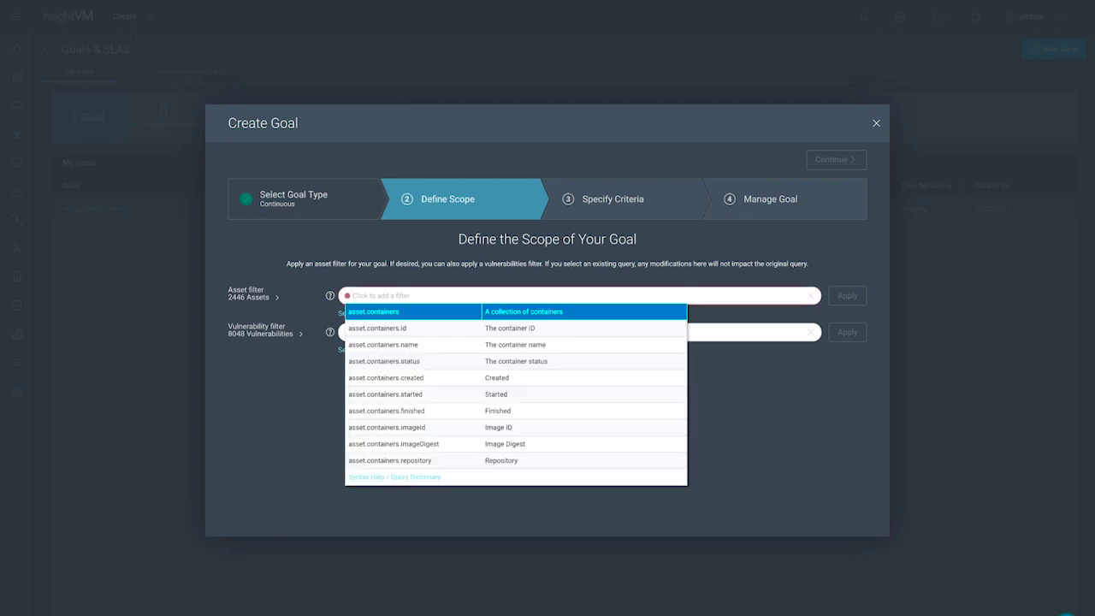
key(Return)
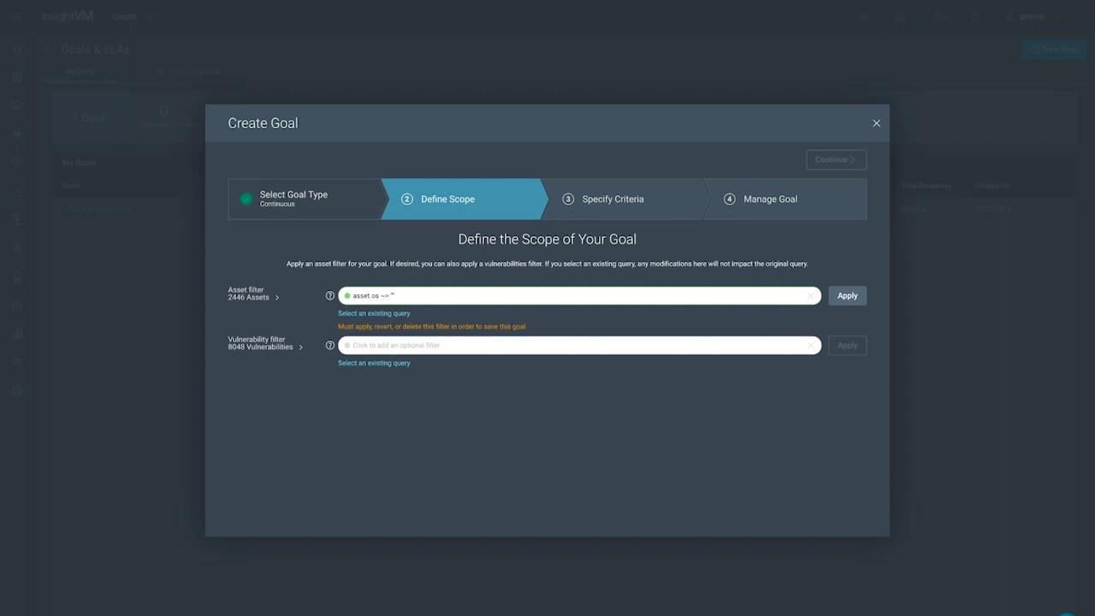
text(windows)
key(Down)
key(Return)
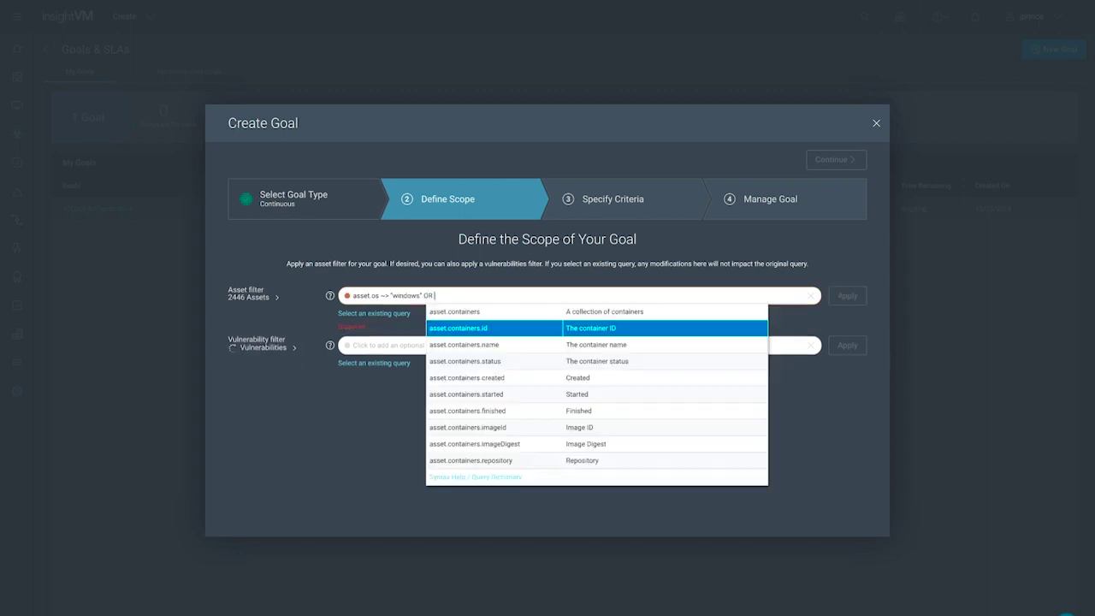
text(asset.os)
key(Return)
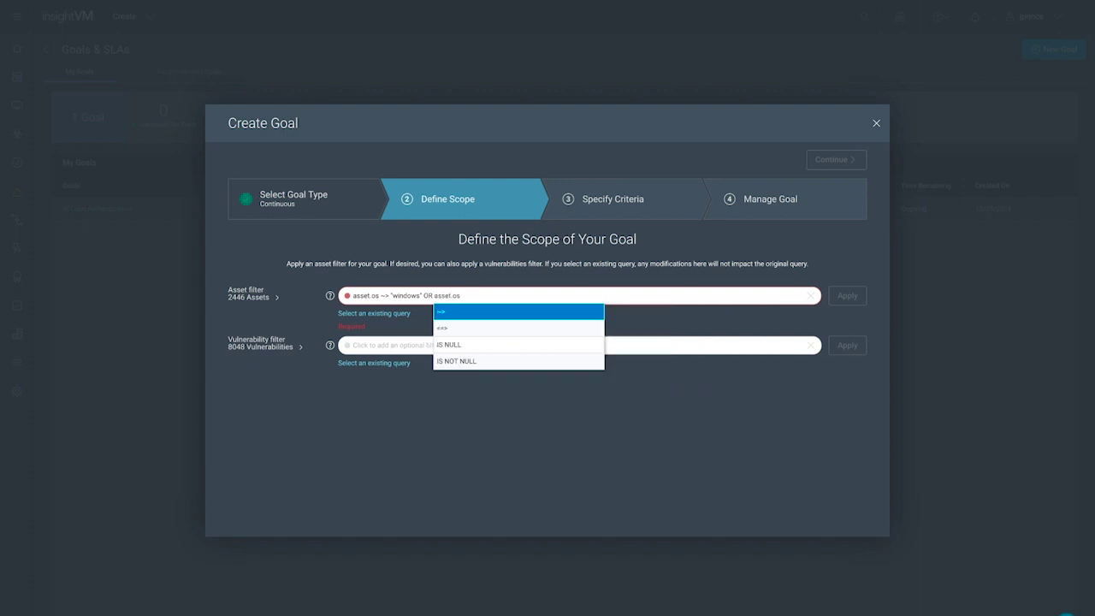
key(Return)
text("linux")
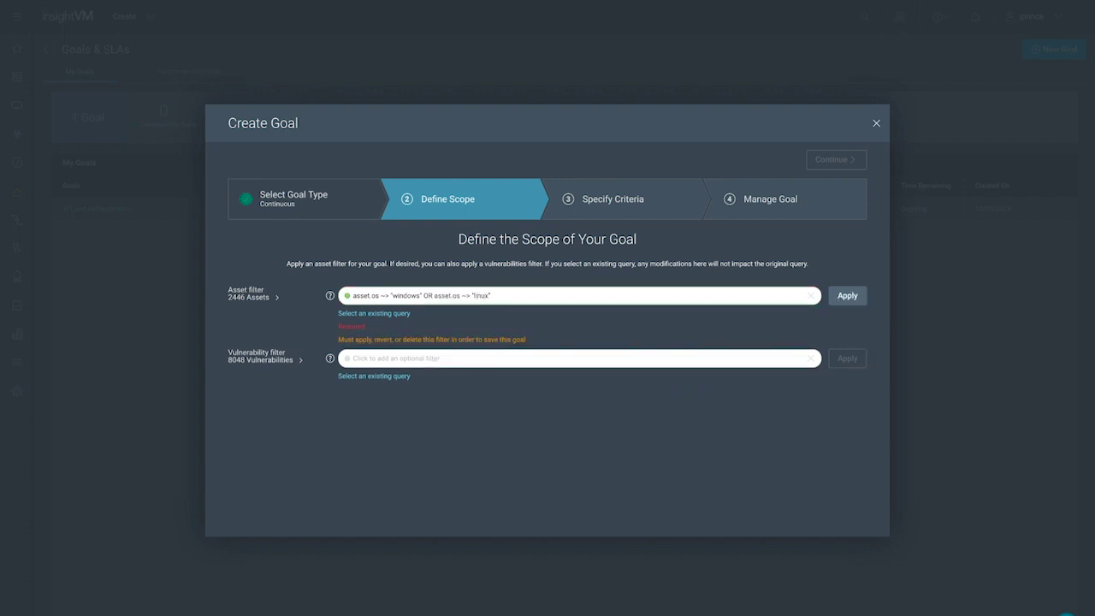
key(Return)
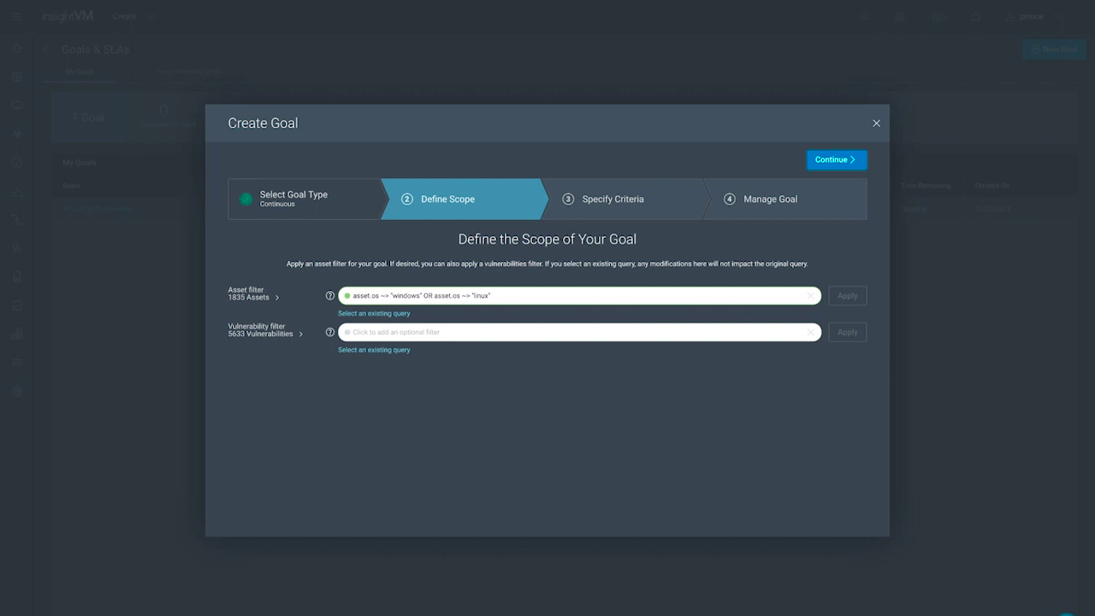
click(836, 159)
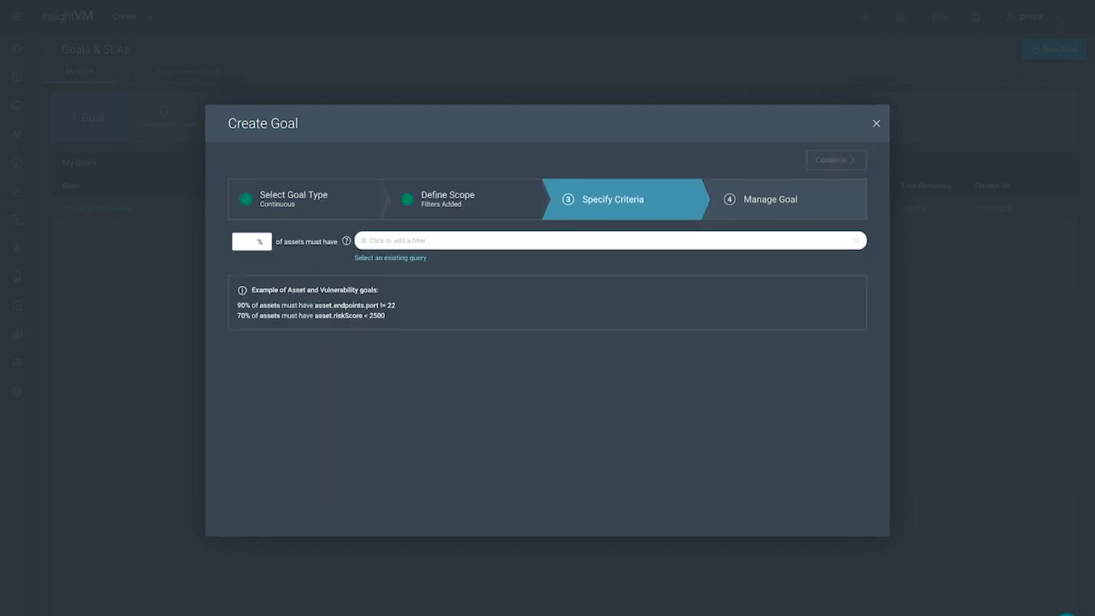
Step: Require 100% of assets to meet asset.vulnerability.vulnKey != "tlsv1_0-enabled"
click(252, 241)
text(100)
key(Tab)
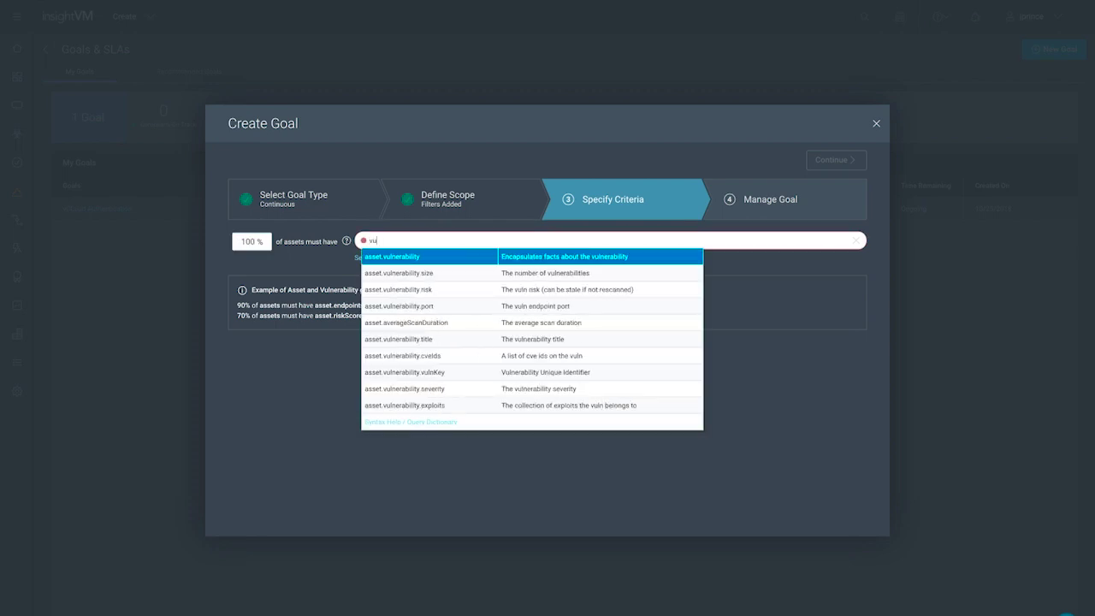
text(lnkey)
key(Return)
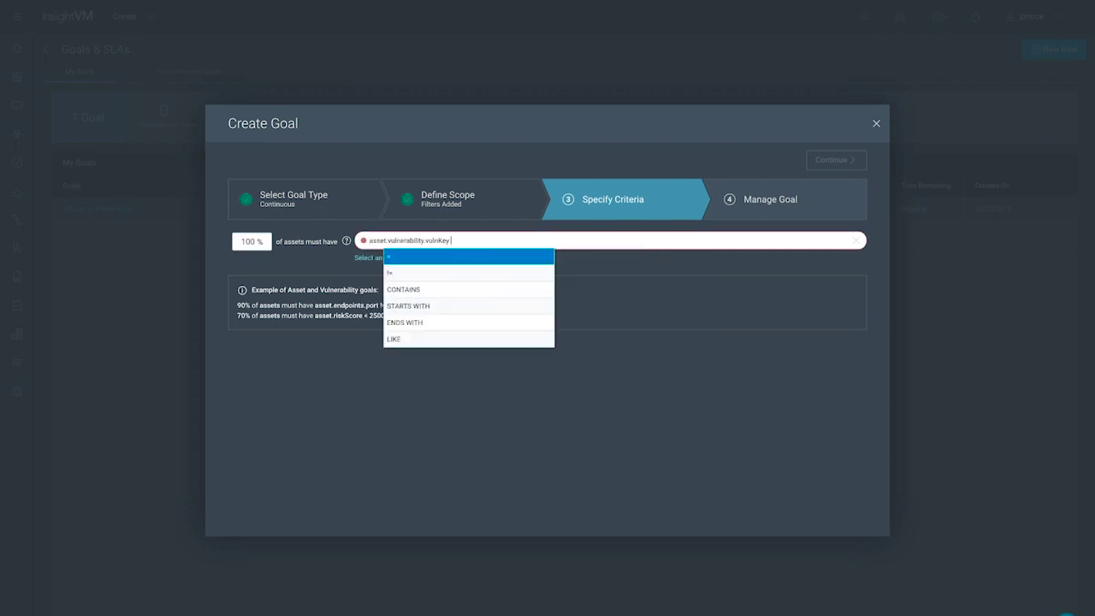
key(Down)
key(Return)
text("tls)
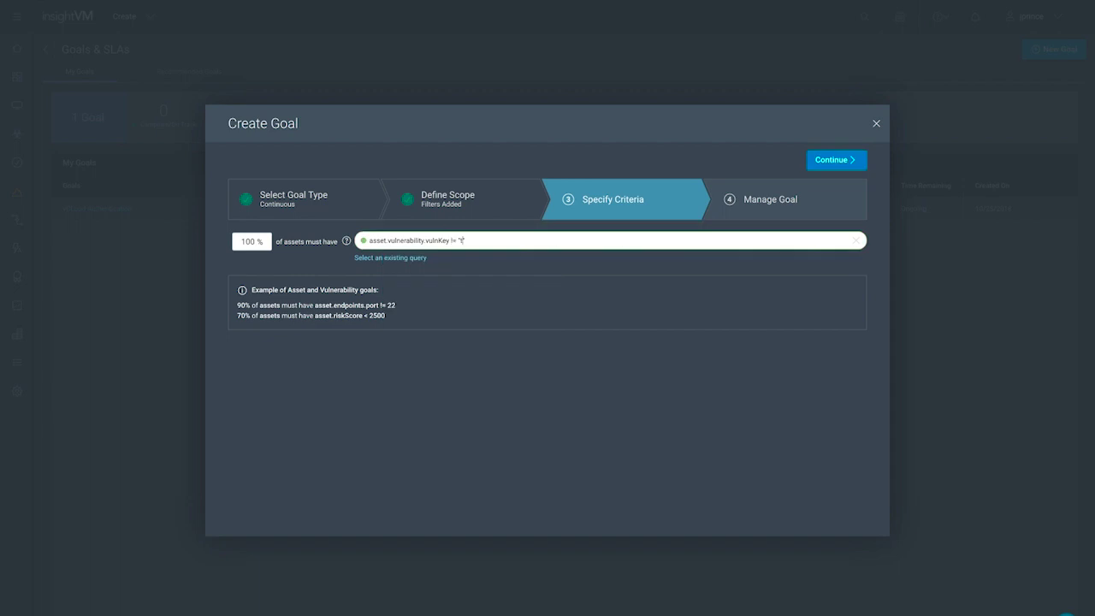
text(v1_0-enabled)
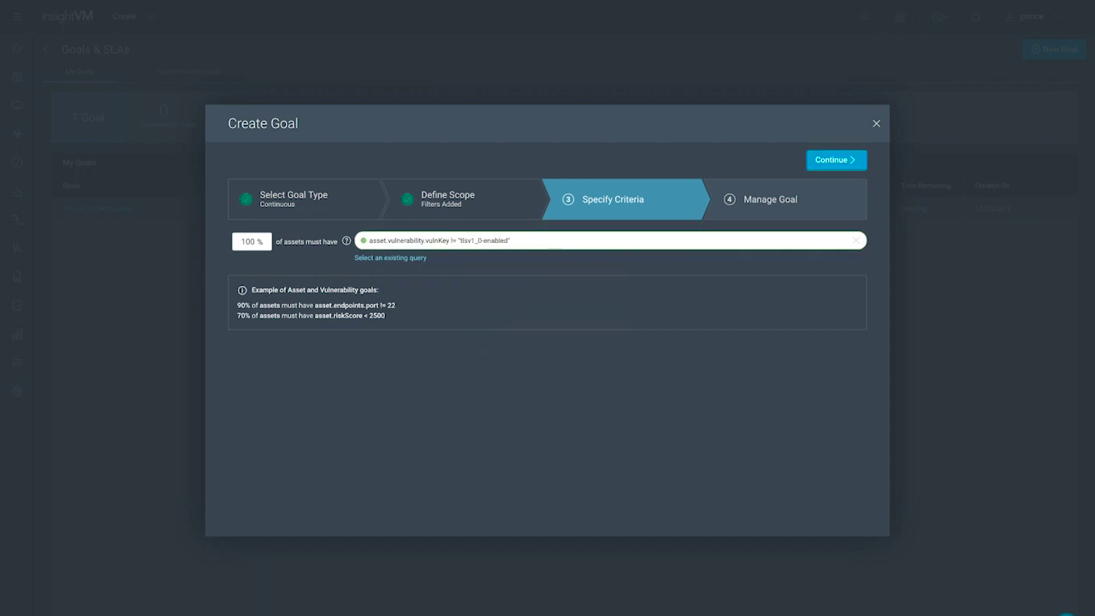
Step: Assign the TLSv1 goal to a dashboard, save it, and view its details
click(836, 160)
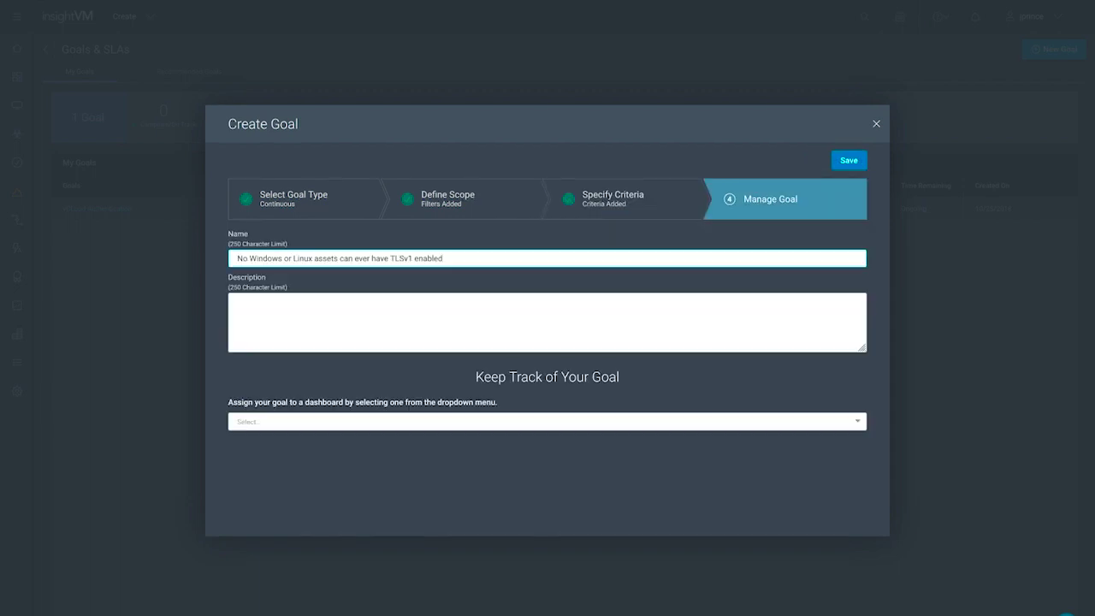
click(548, 421)
click(263, 494)
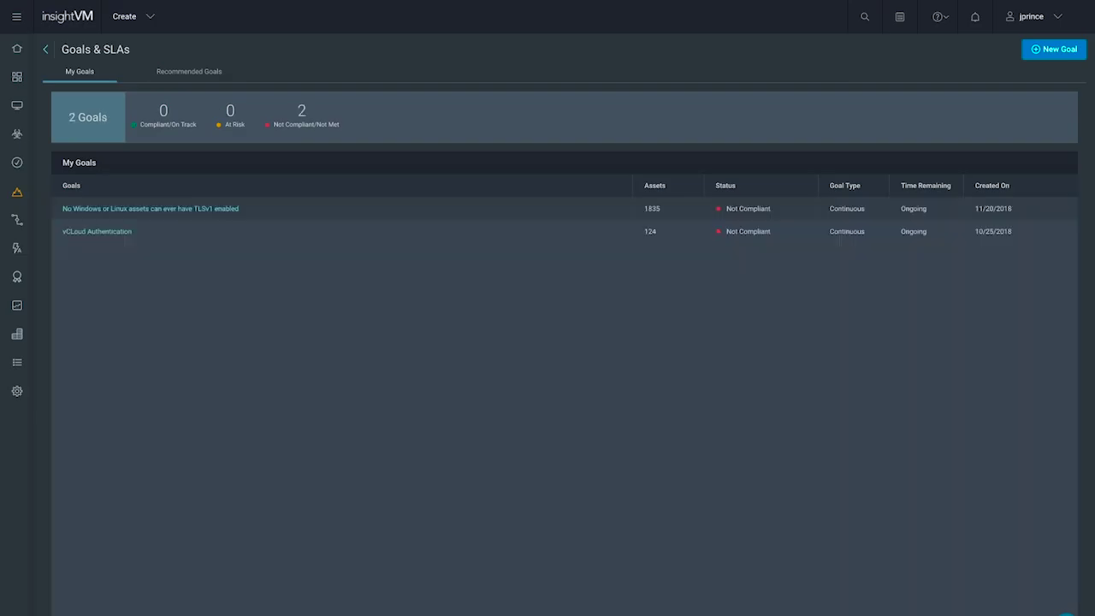
click(150, 208)
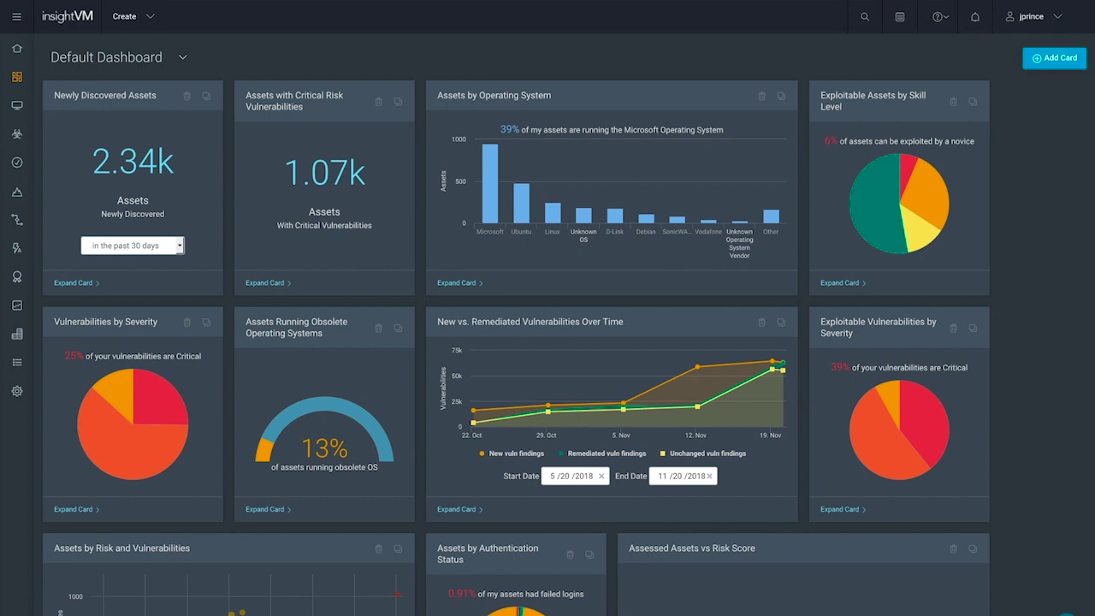
Step: Add a Goals > Continuous Goal card to the Default Dashboard
click(1055, 57)
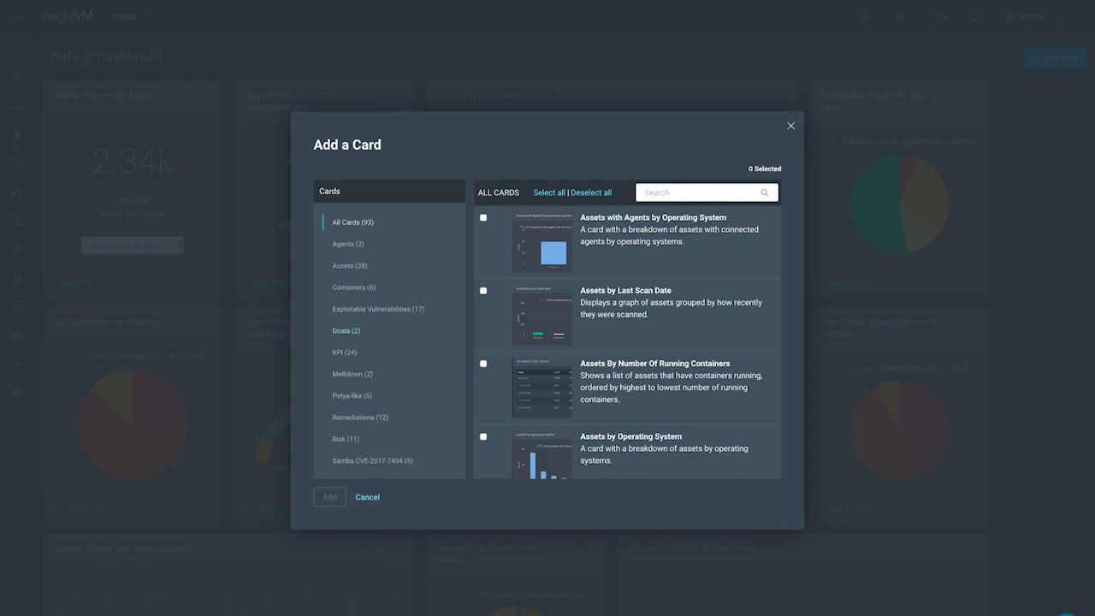
click(346, 330)
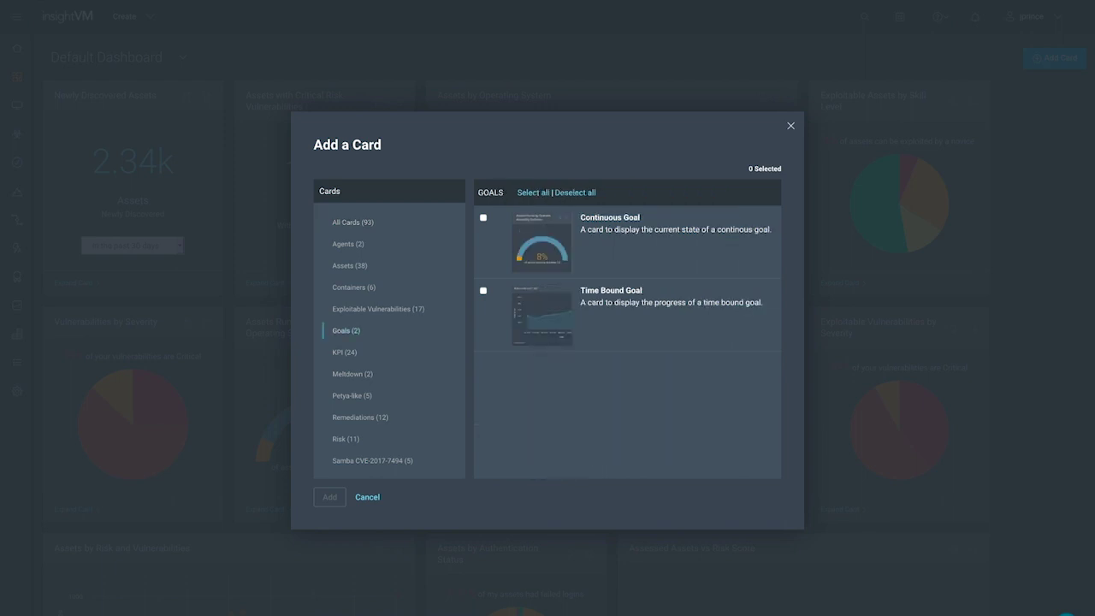
click(482, 217)
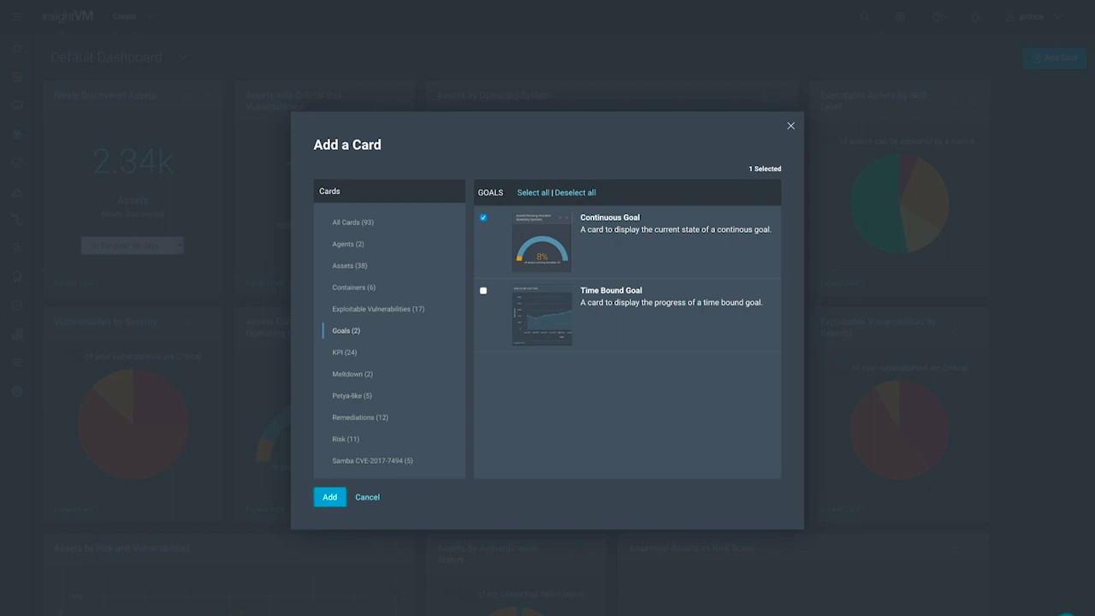
click(329, 496)
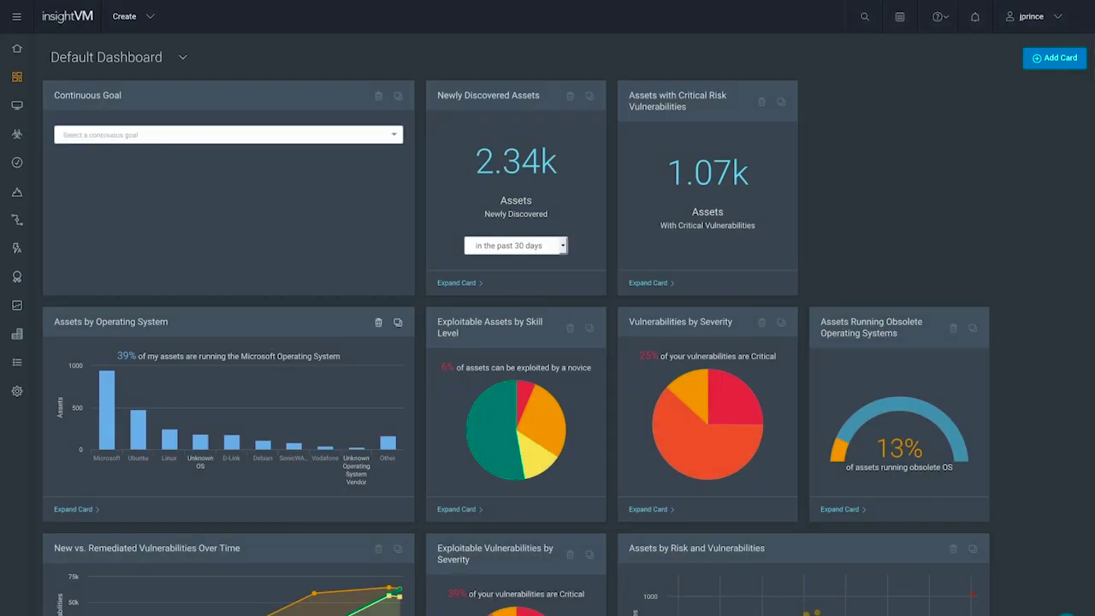
Step: Show the TLSv1 goal on the new card and expand it to full view
click(85, 134)
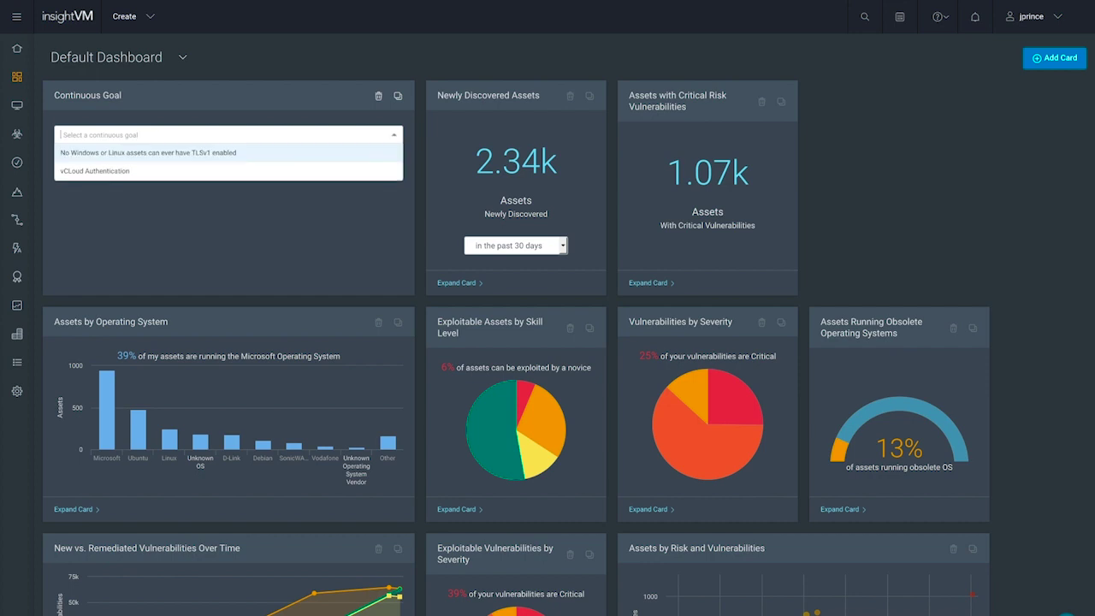
click(148, 153)
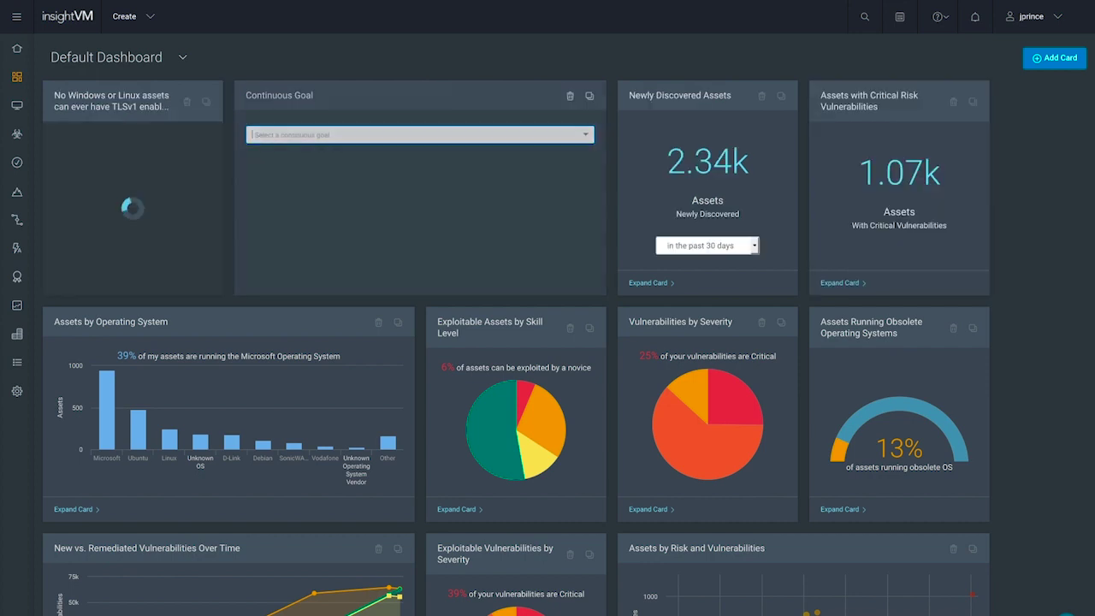
click(72, 282)
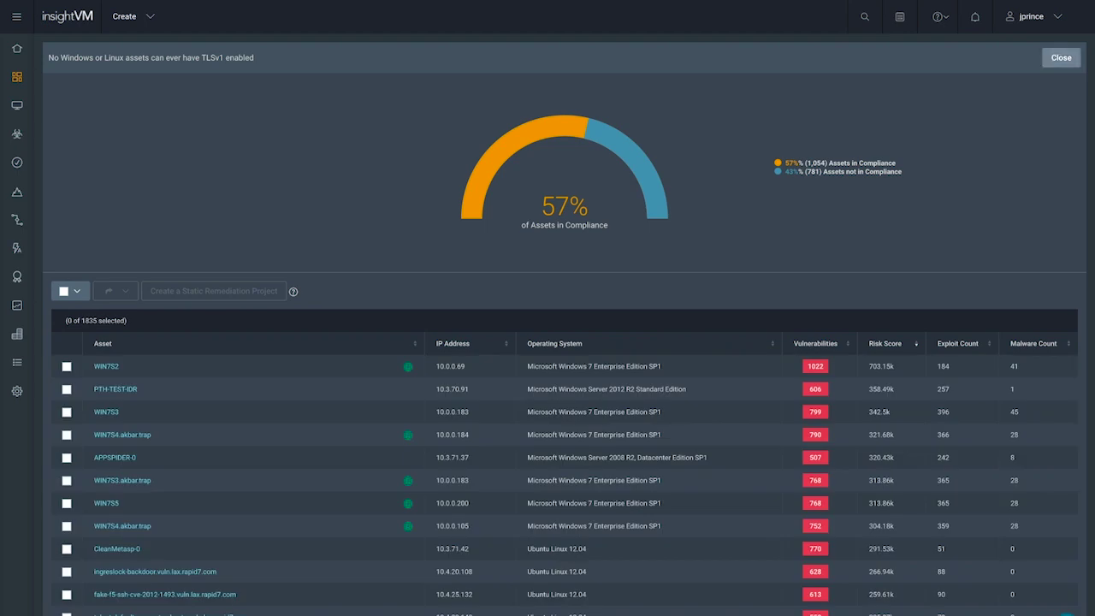
Step: Close the expanded TLSv1 view and browse the Remediations cards in Add a Card
click(1061, 57)
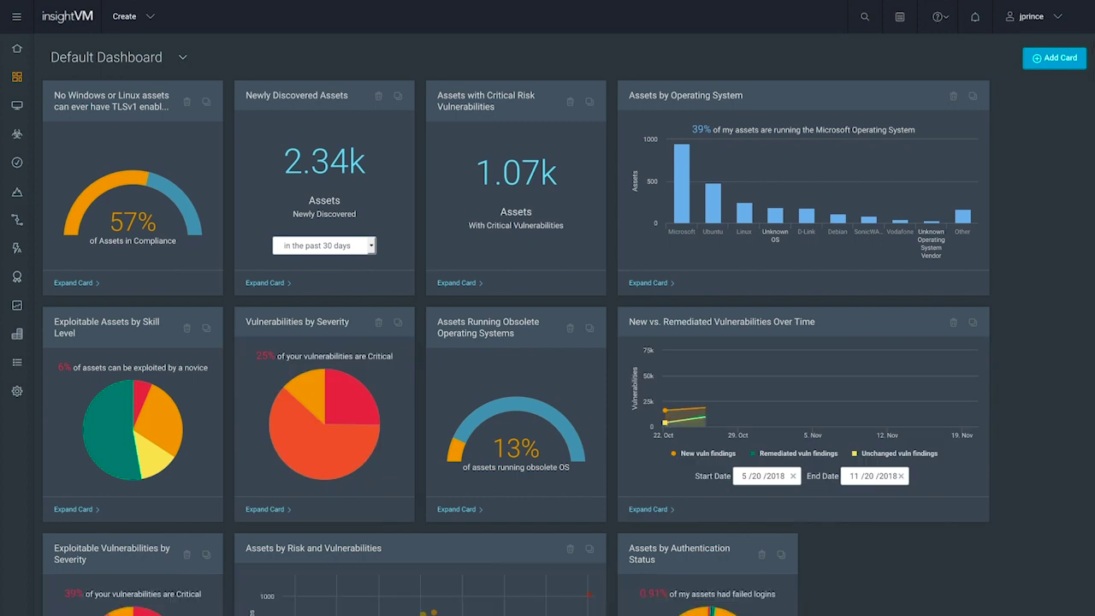
click(1058, 57)
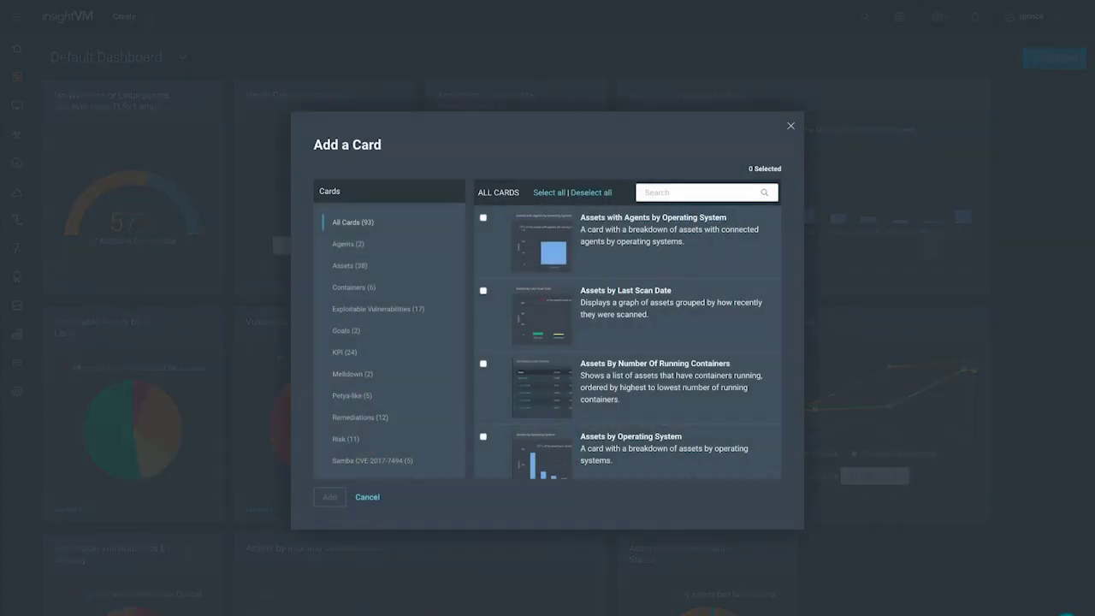
click(359, 417)
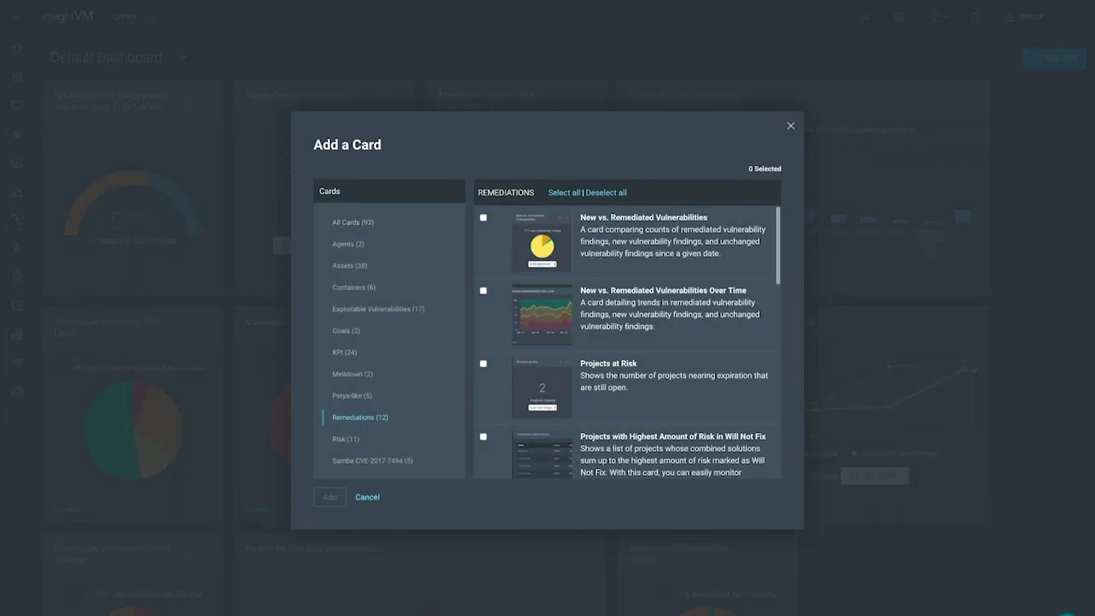
scroll(627, 343, down, 5)
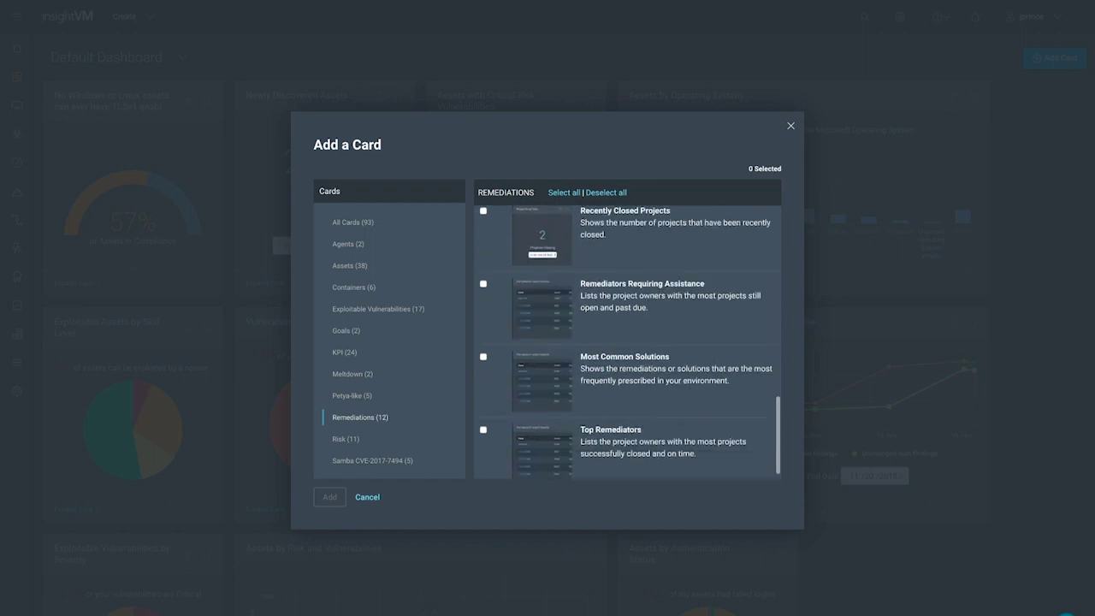